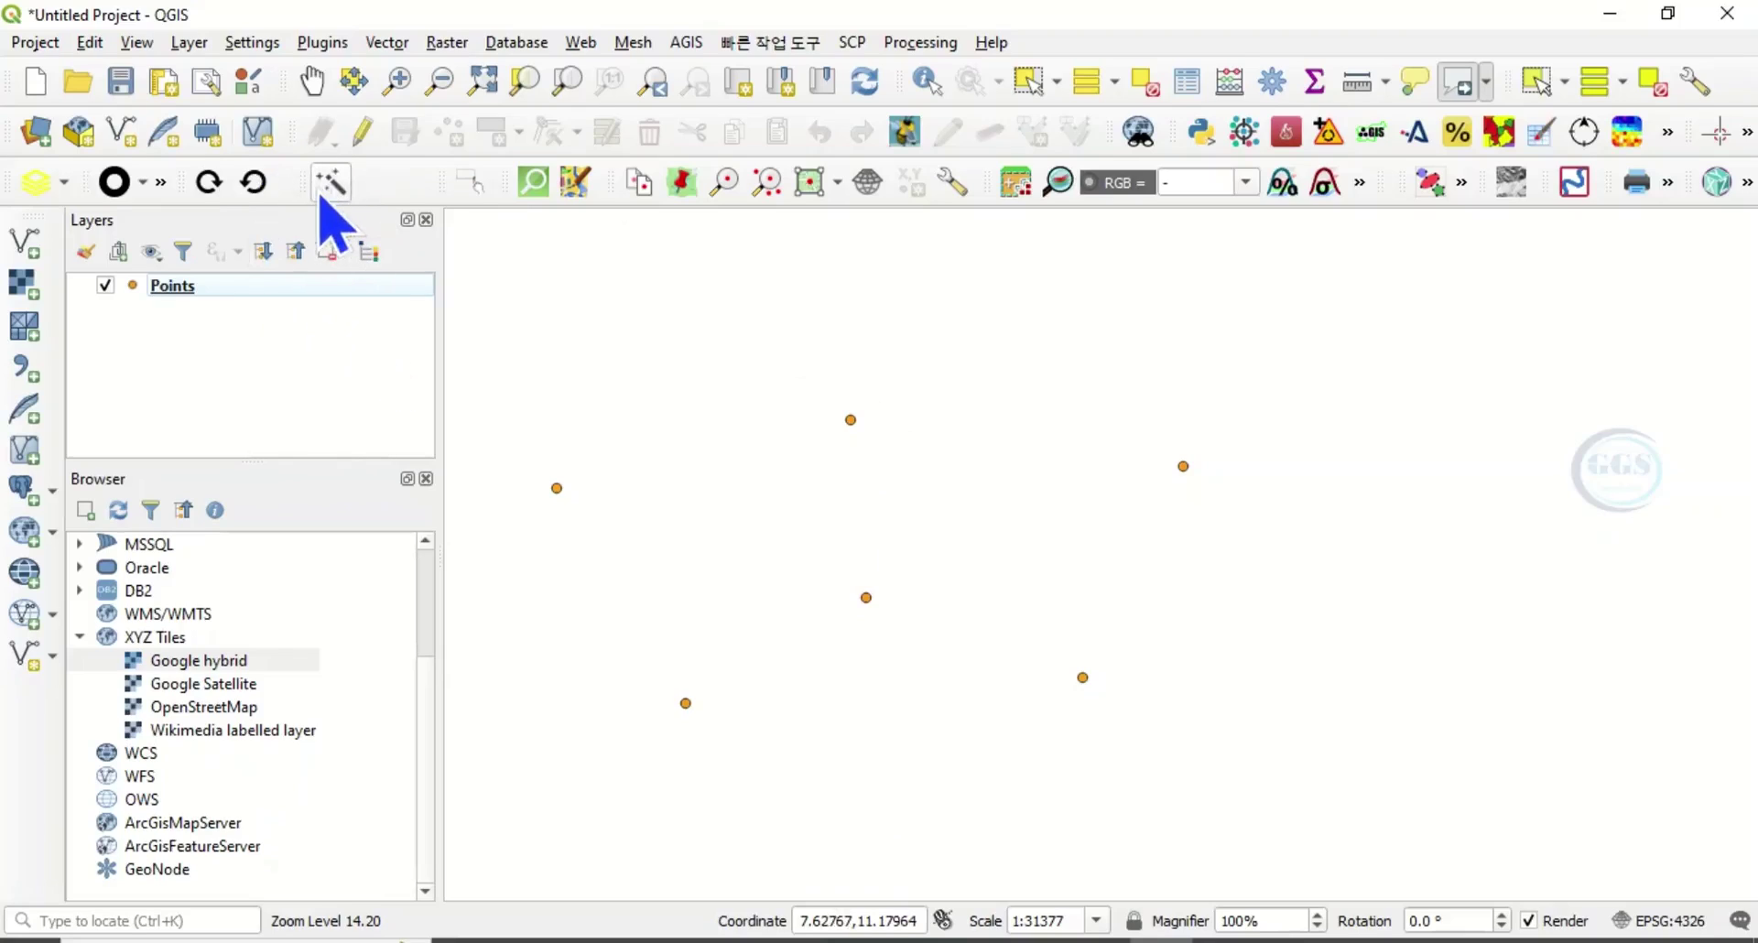
# - Create a Polygon-geometry shapefile named Polygon2 in the EXERCISE folder
pyautogui.click(122, 133)
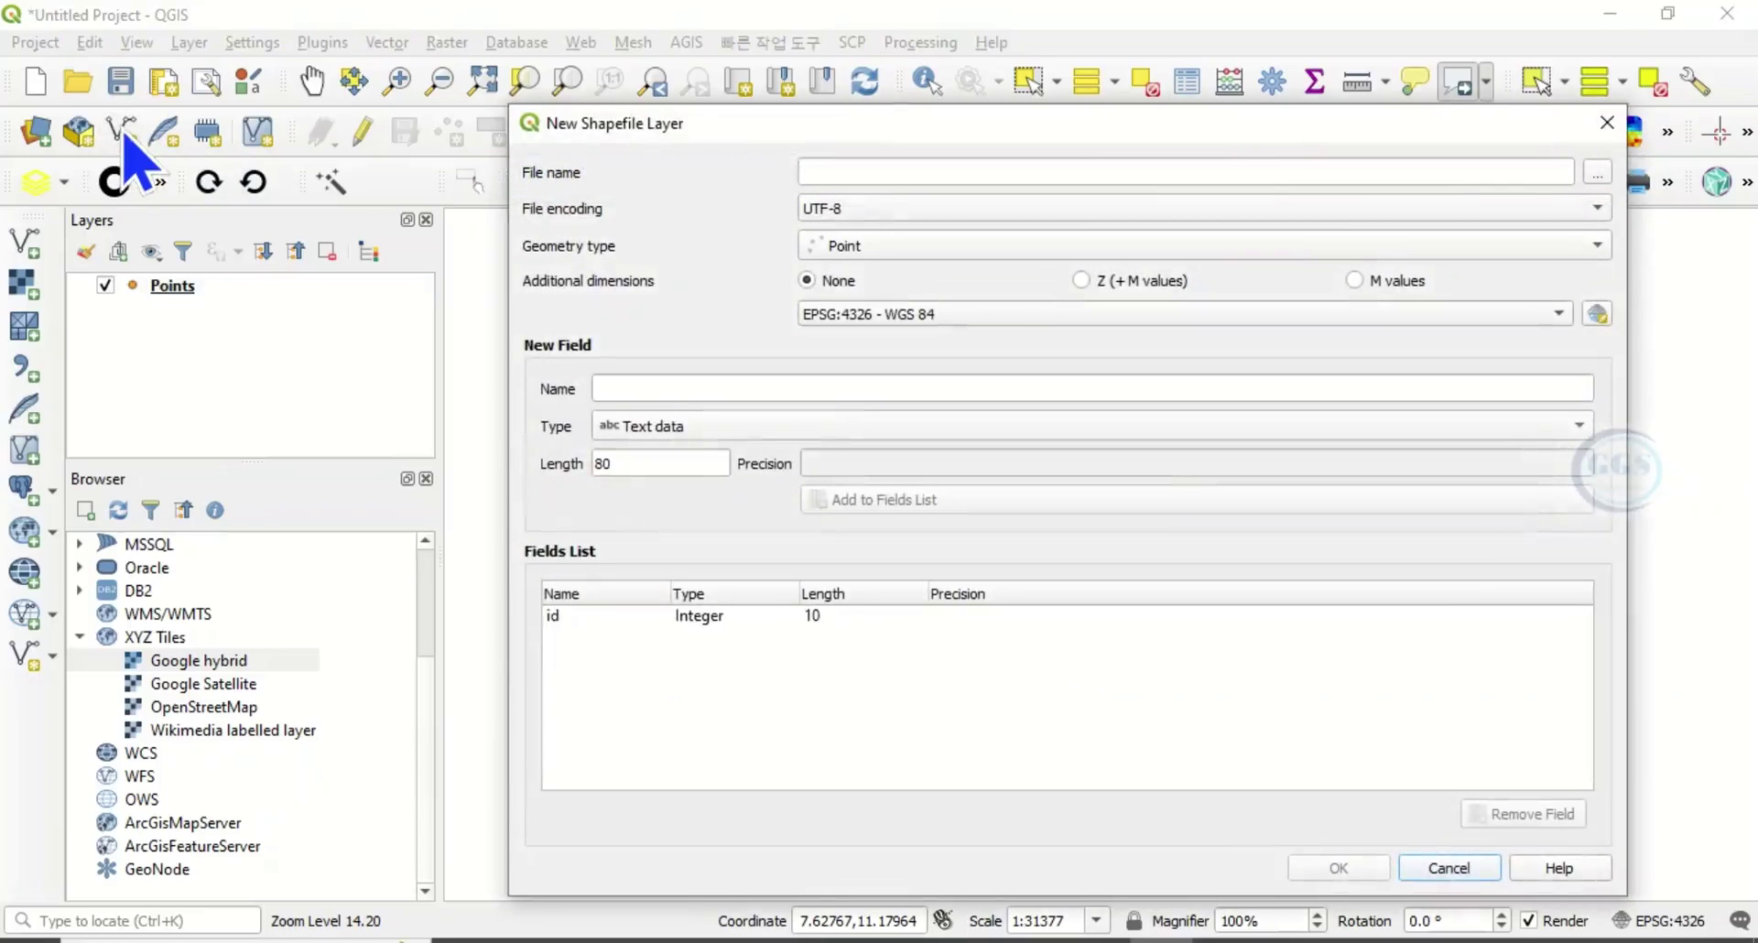
pyautogui.click(1599, 174)
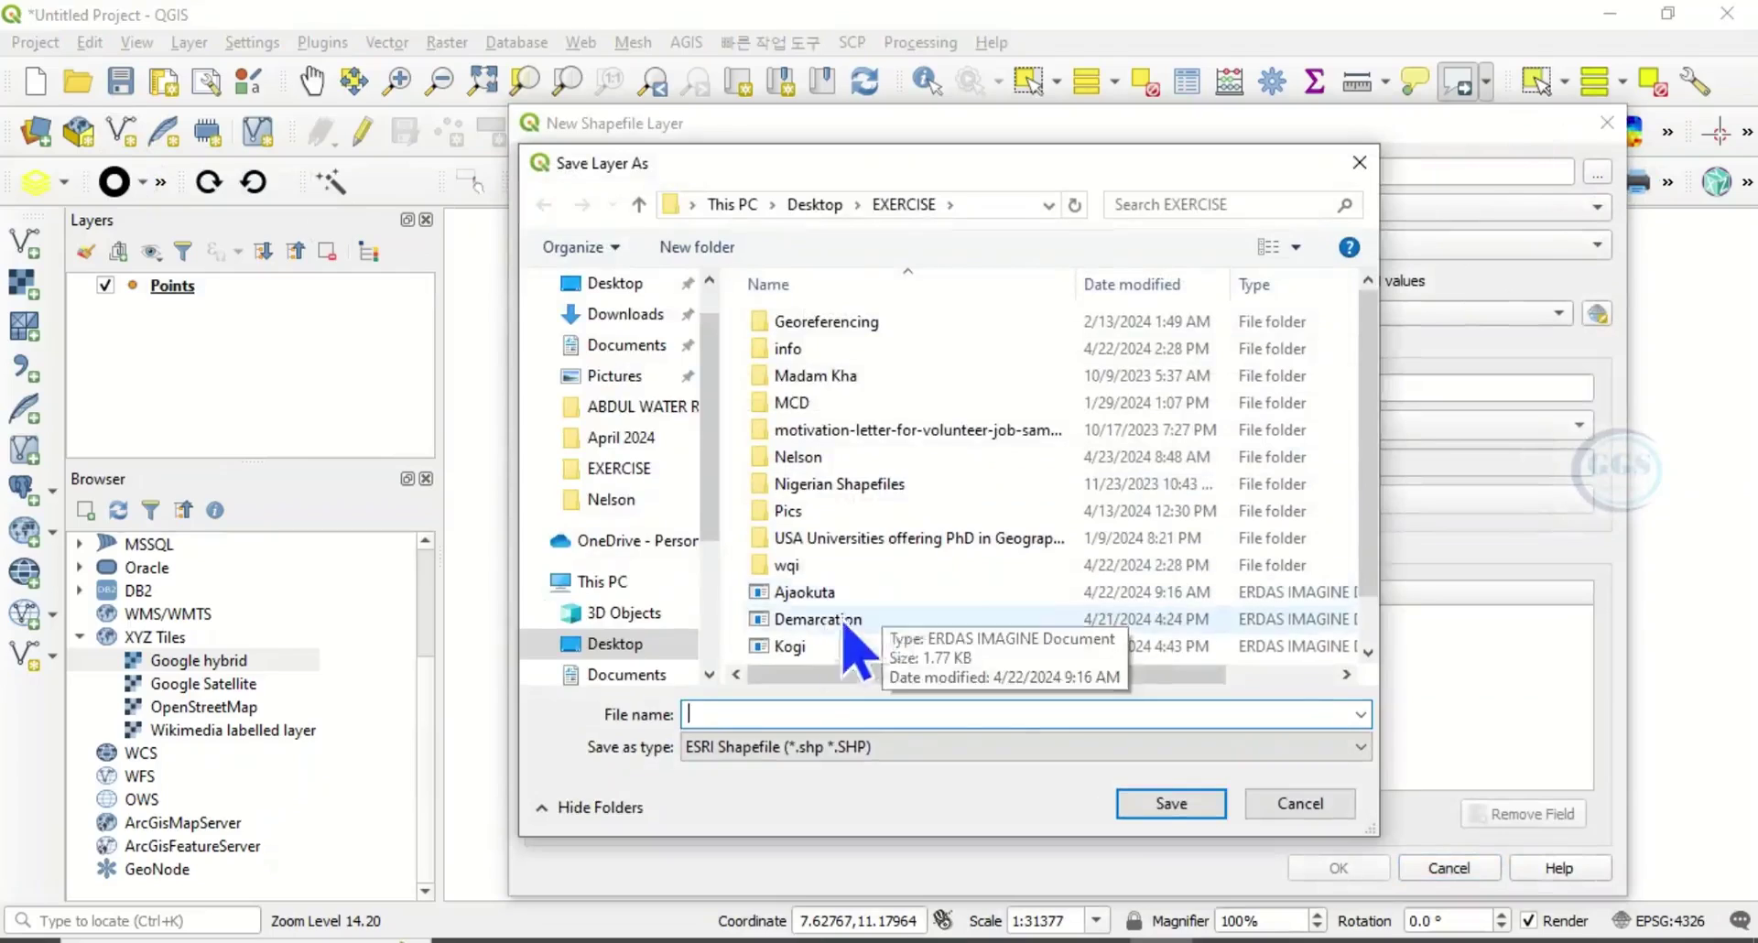
pyautogui.write('P')
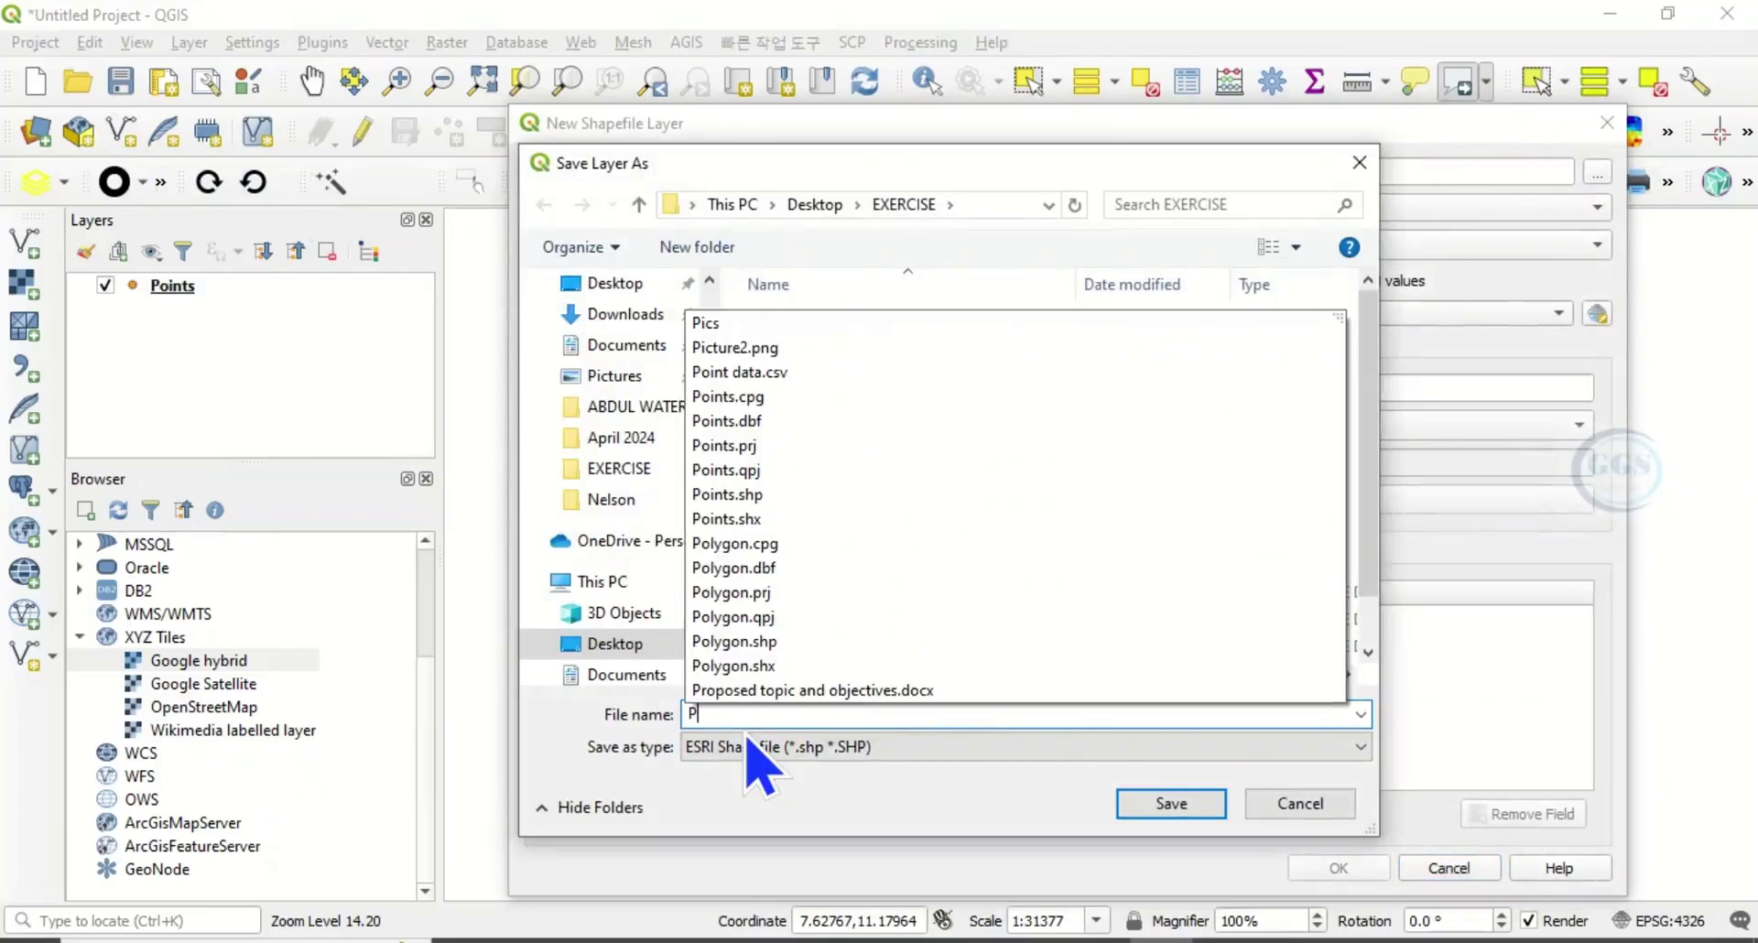
pyautogui.write('o')
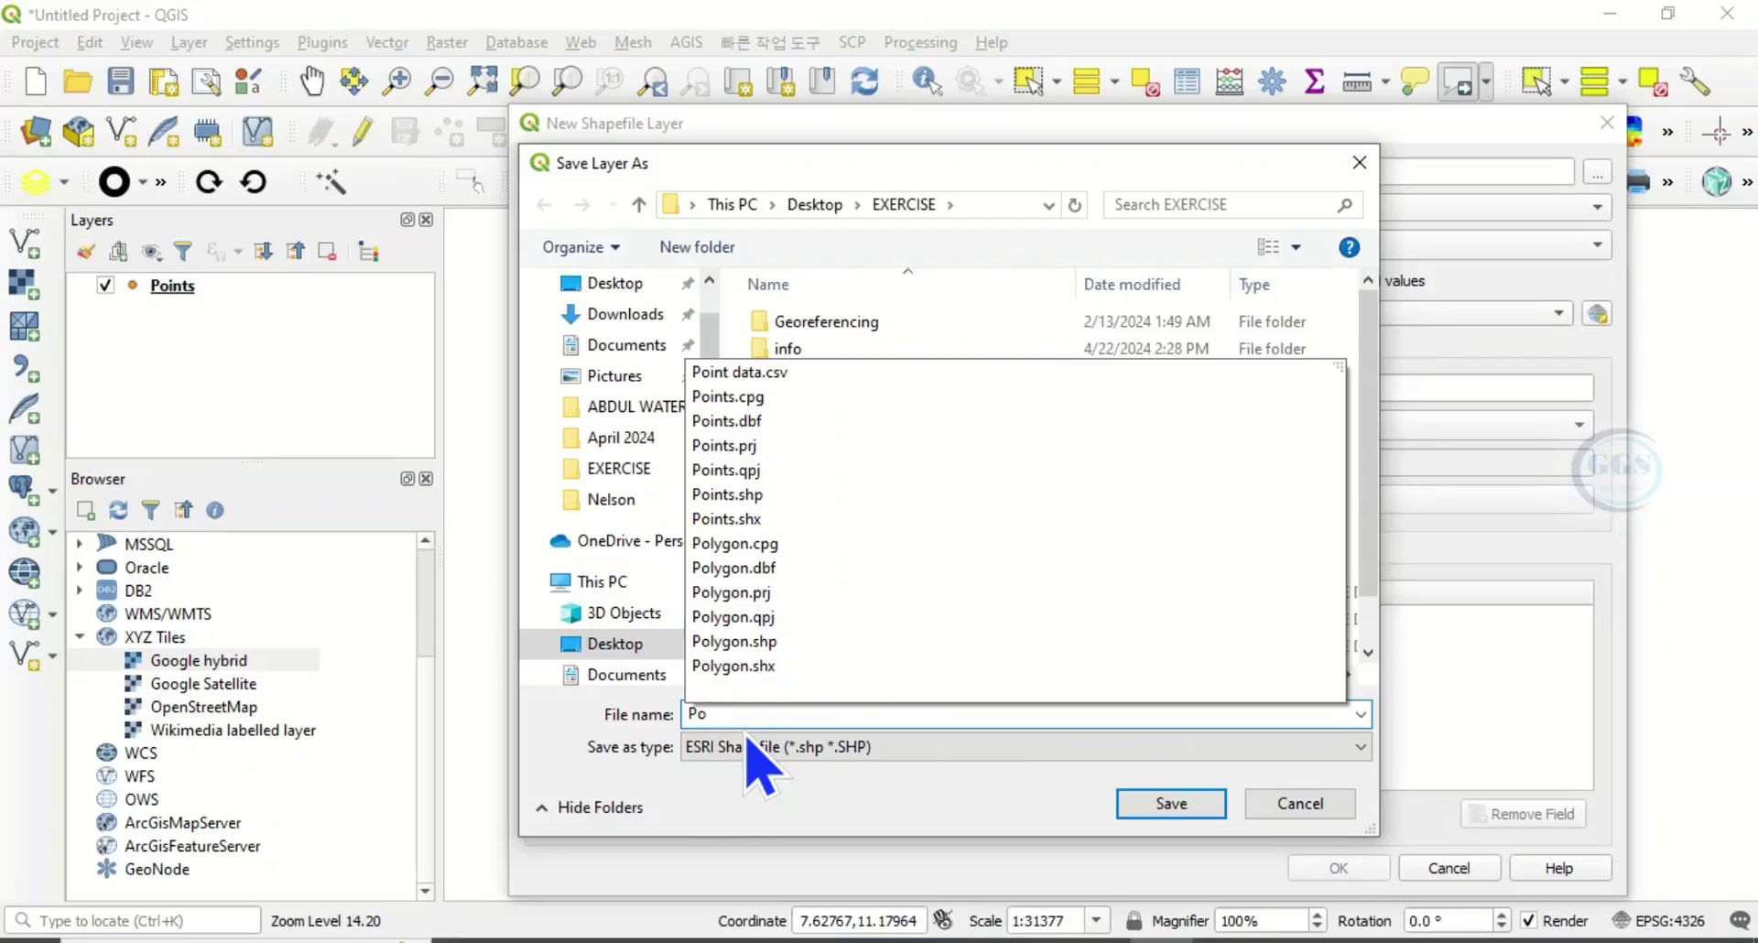
pyautogui.write('lyg')
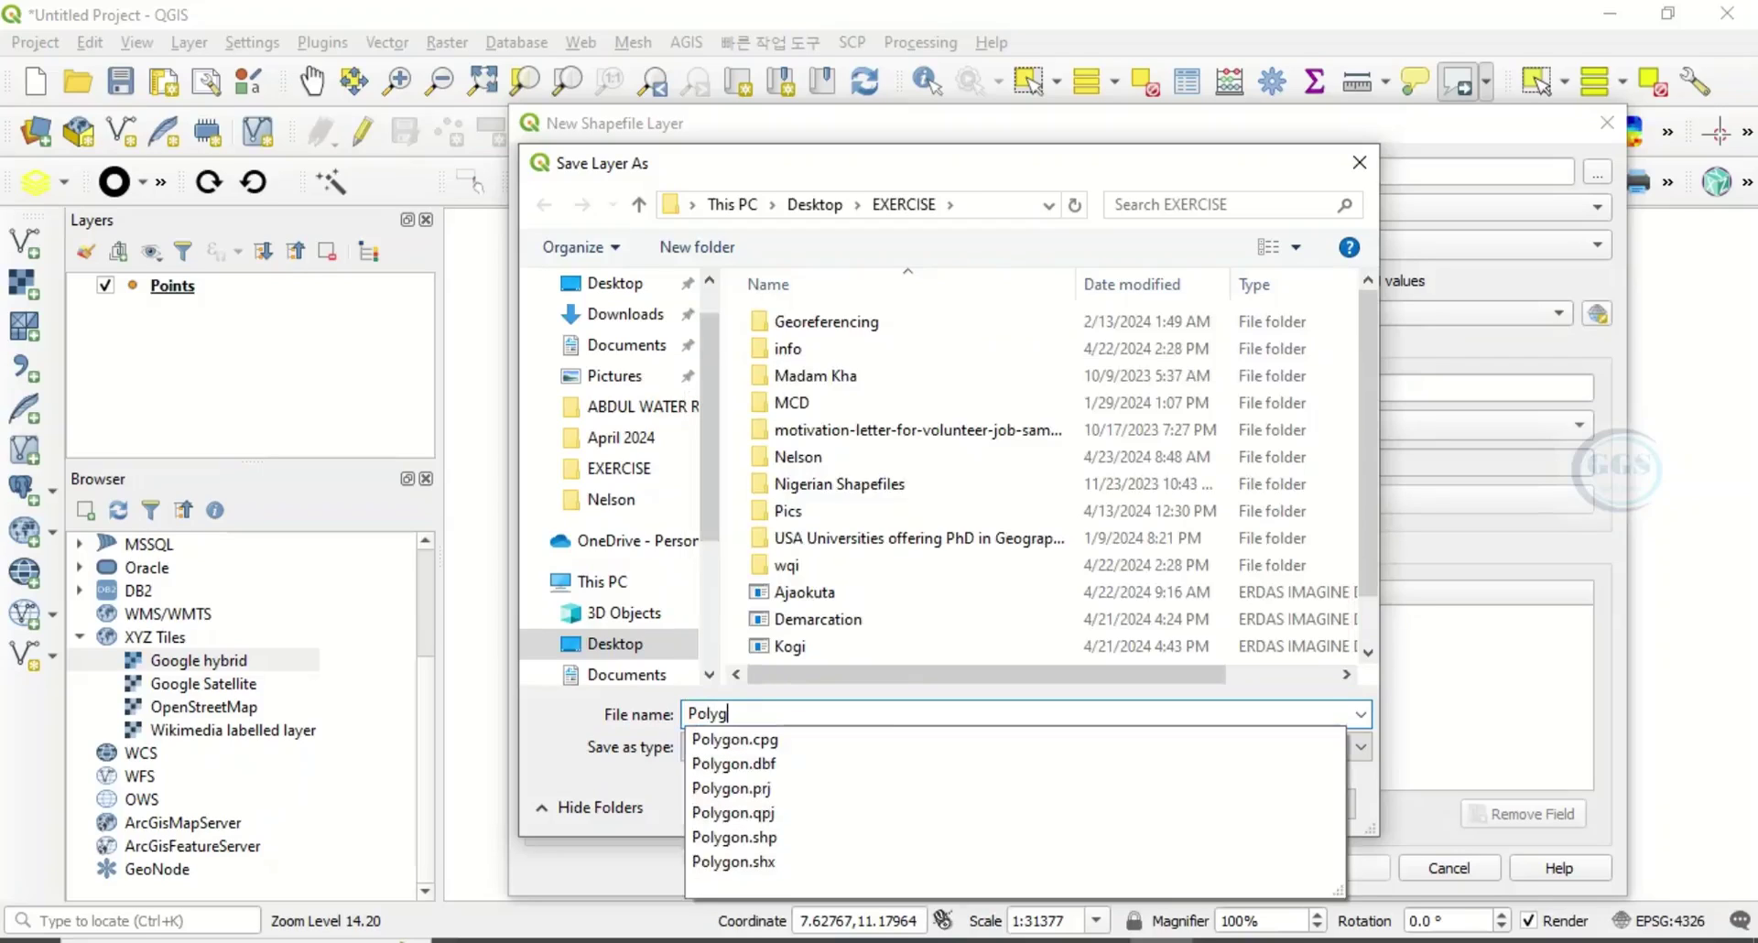
pyautogui.write('on2')
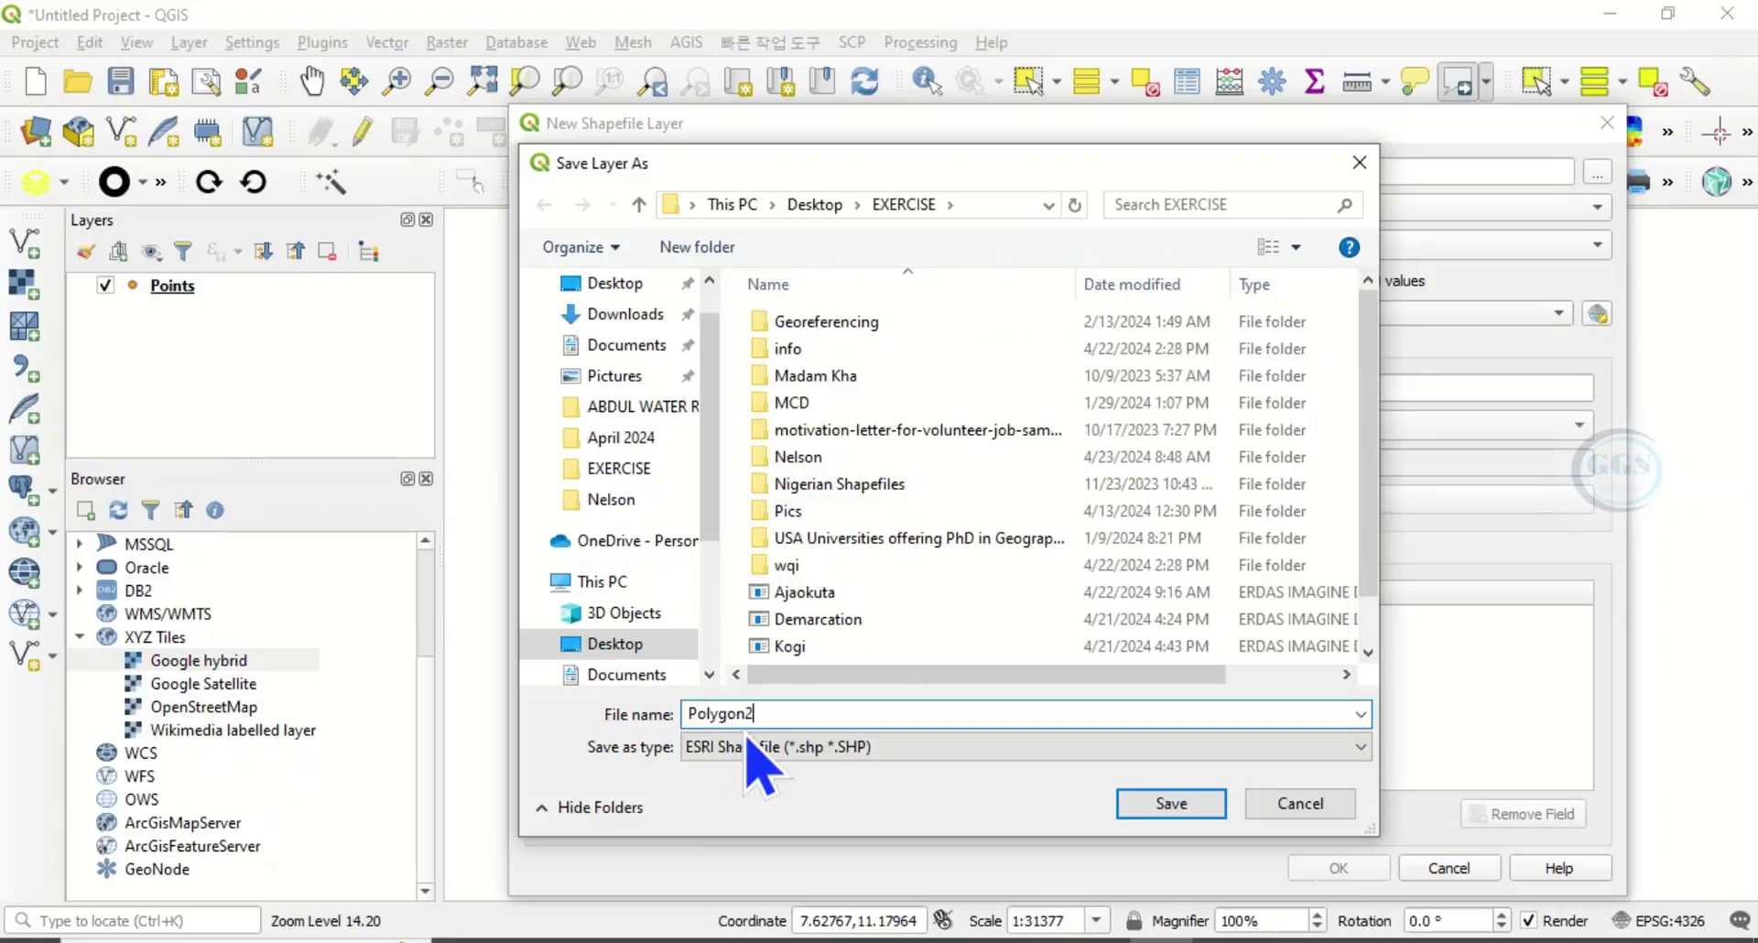
pyautogui.click(1171, 804)
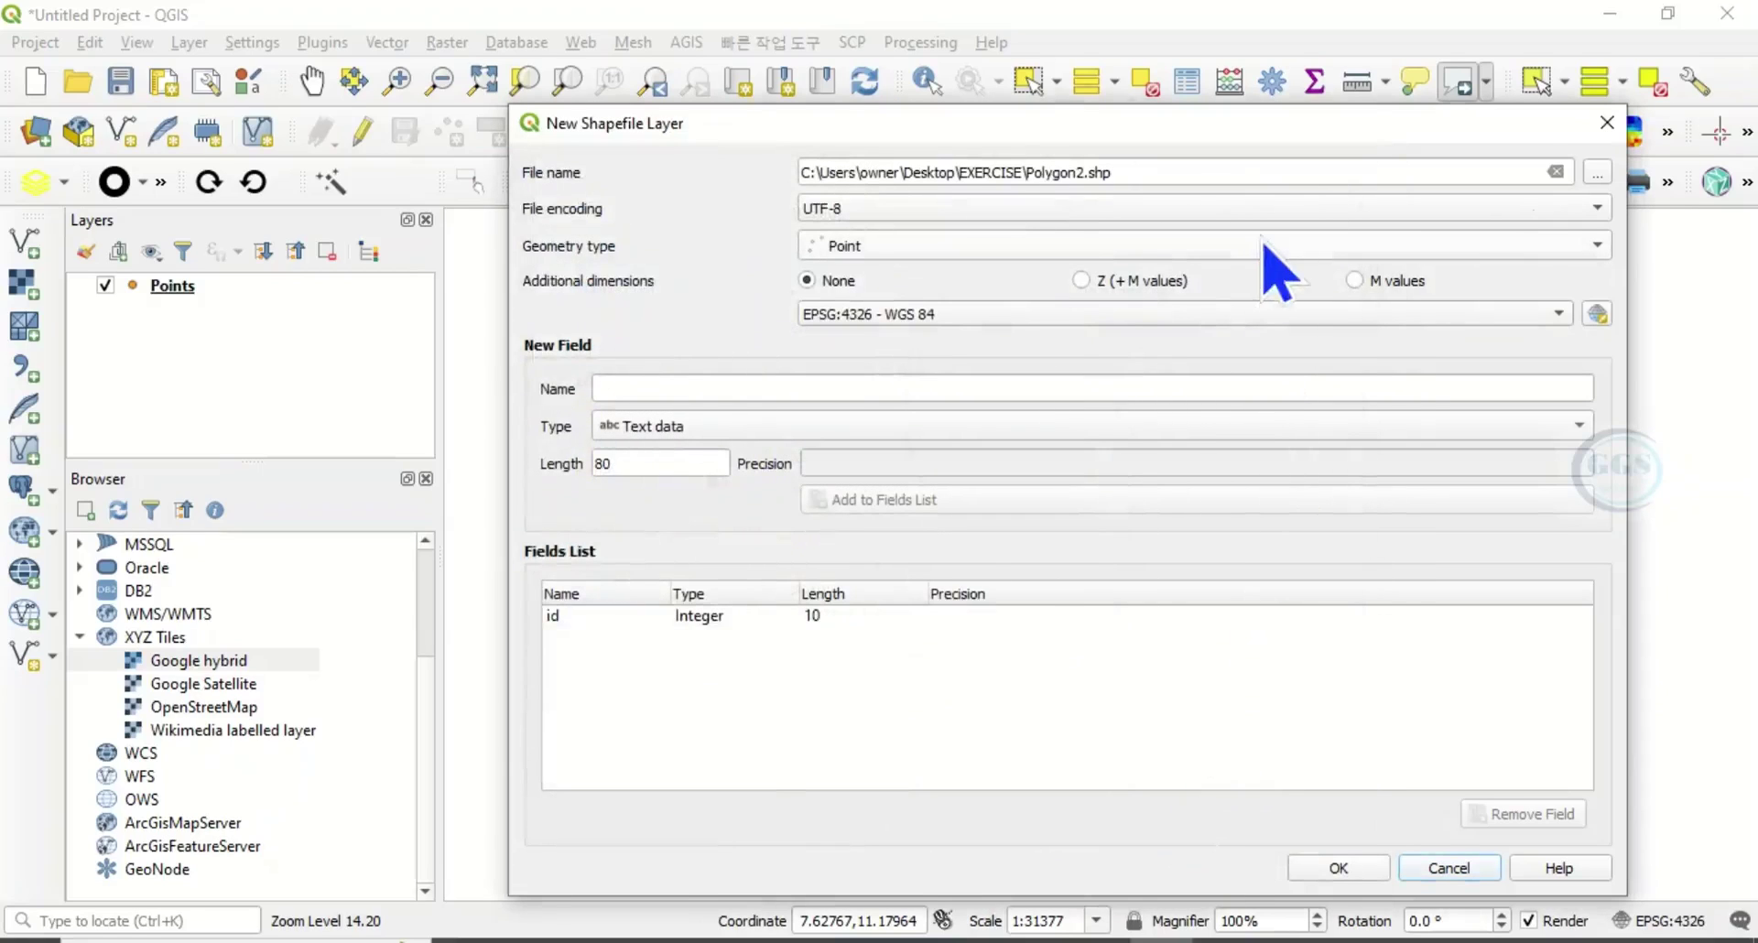
pyautogui.click(976, 255)
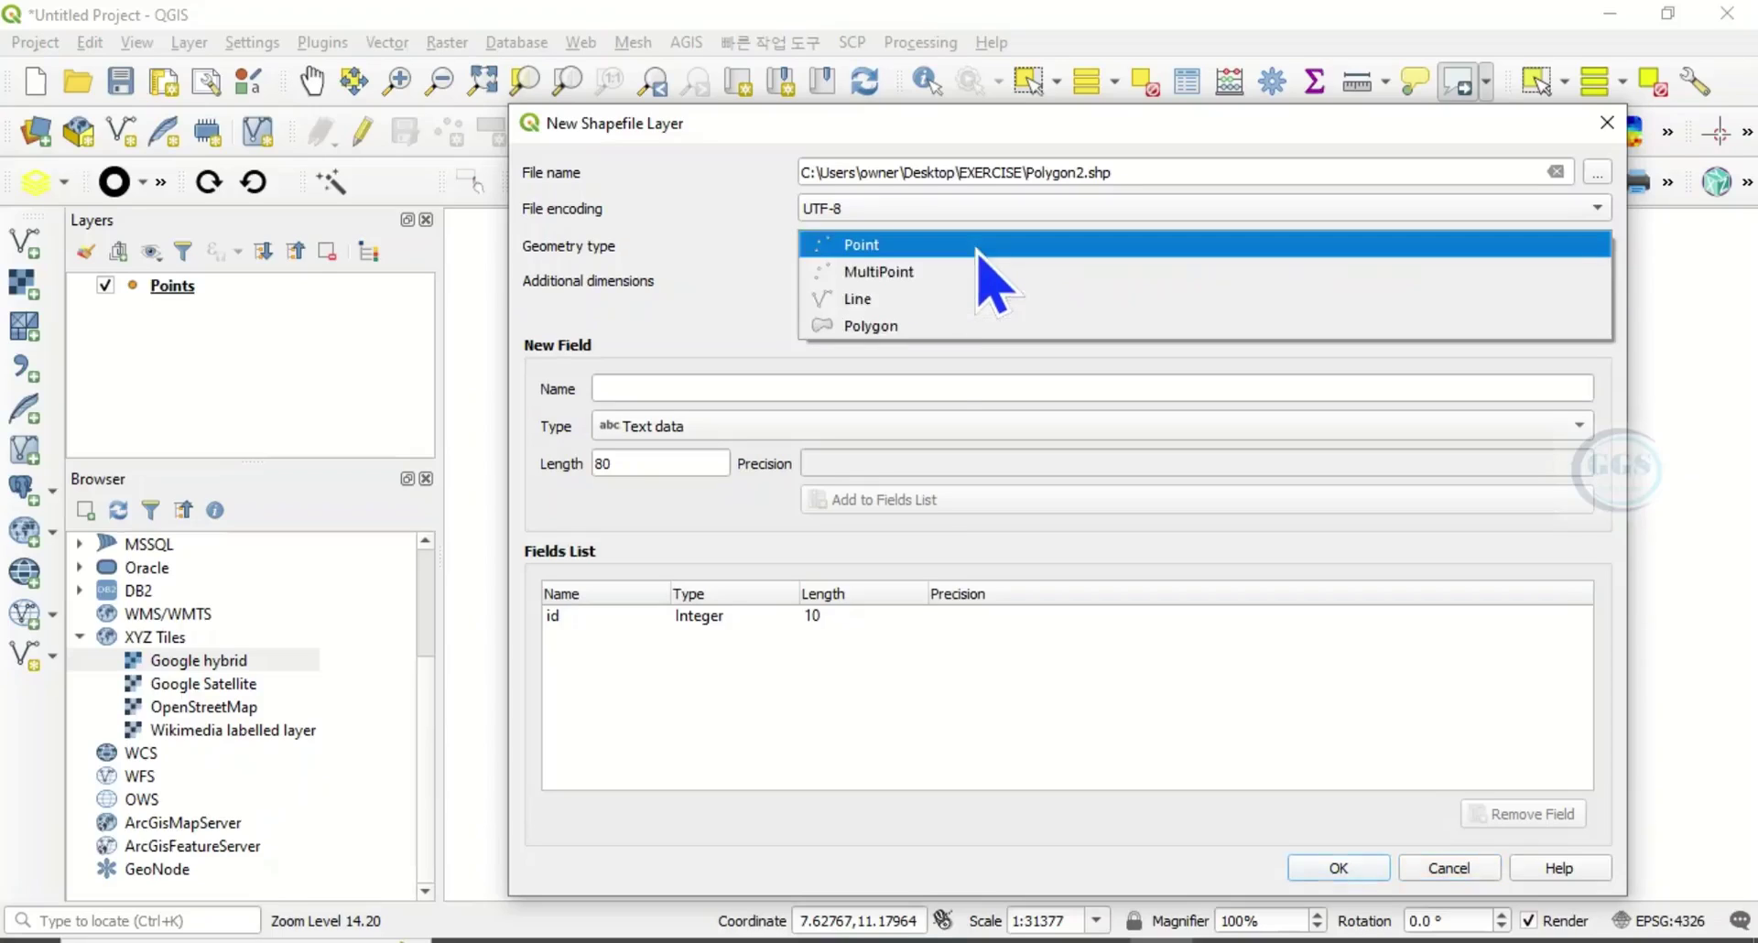
pyautogui.click(865, 325)
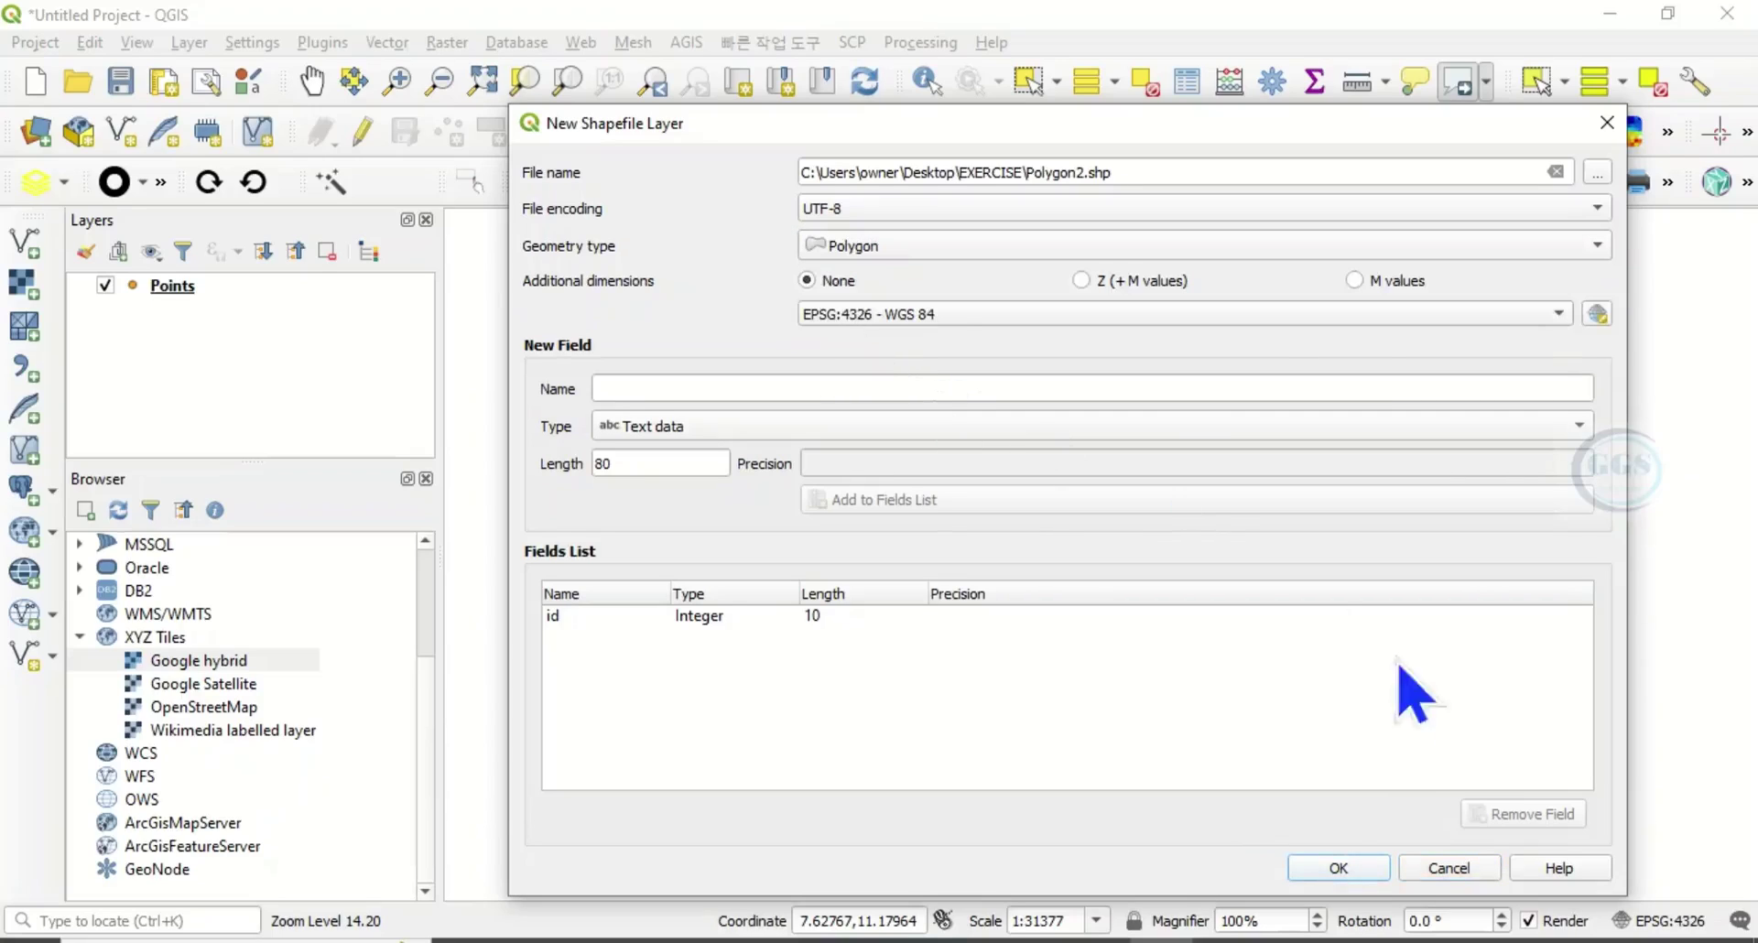
pyautogui.click(1356, 875)
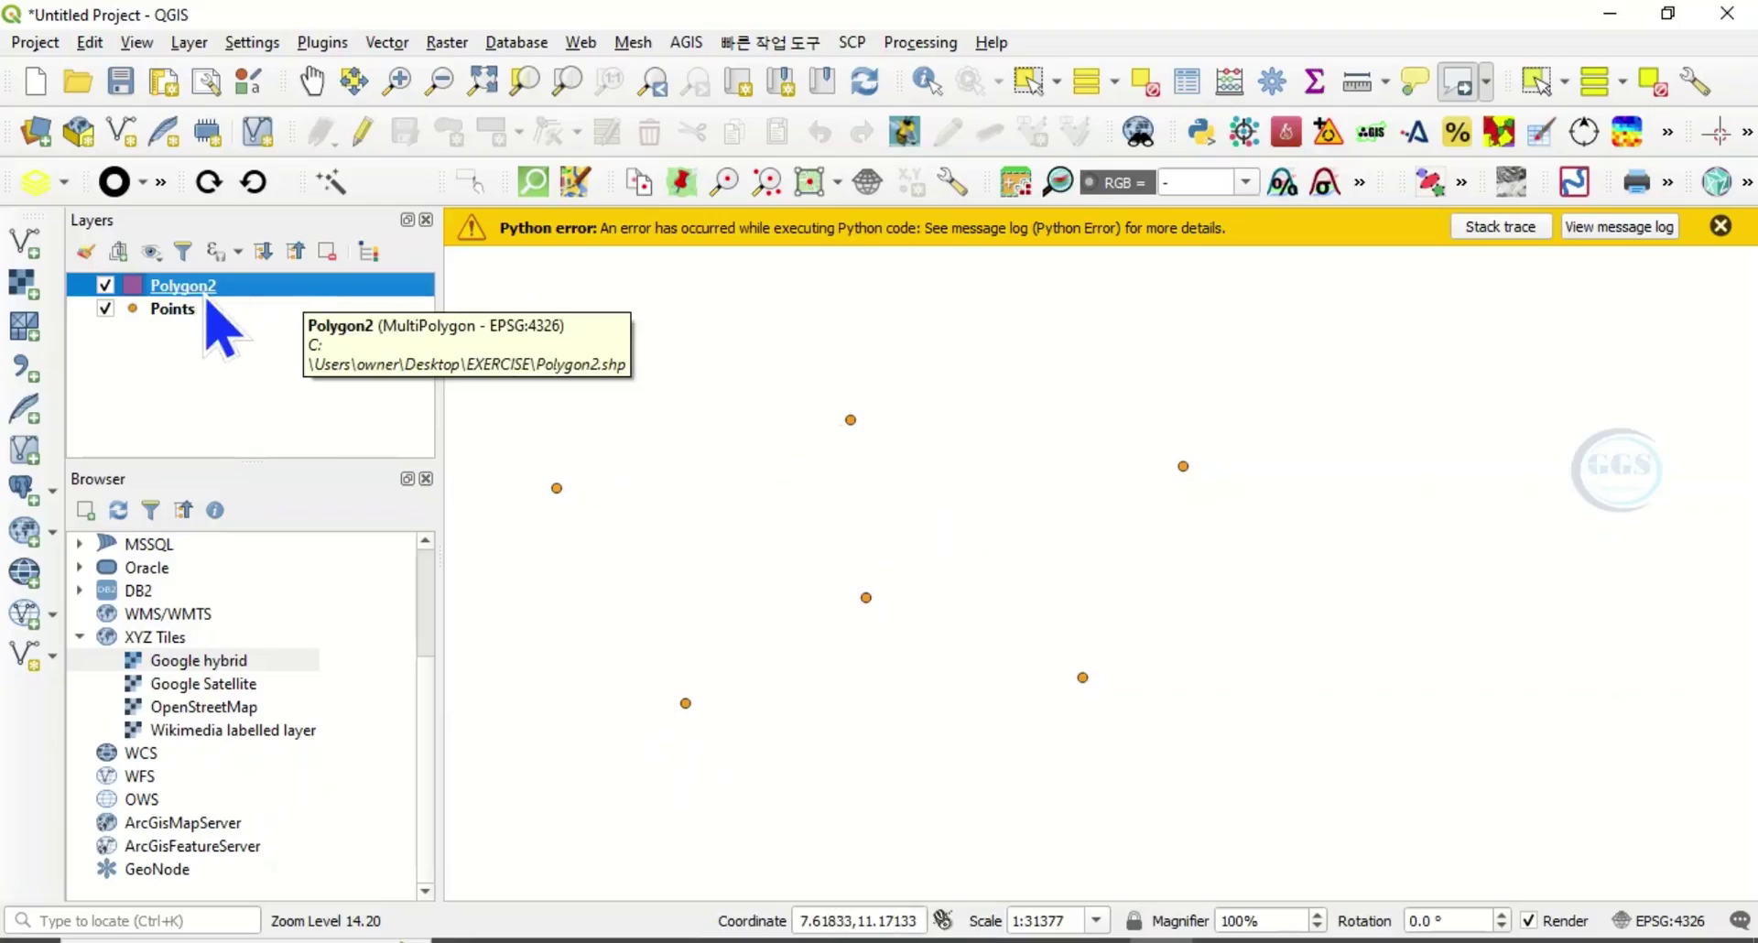
# - In edit mode on Polygon2, draw a six-vertex polygon through the Points locations and accept its attributes
pyautogui.click(353, 137)
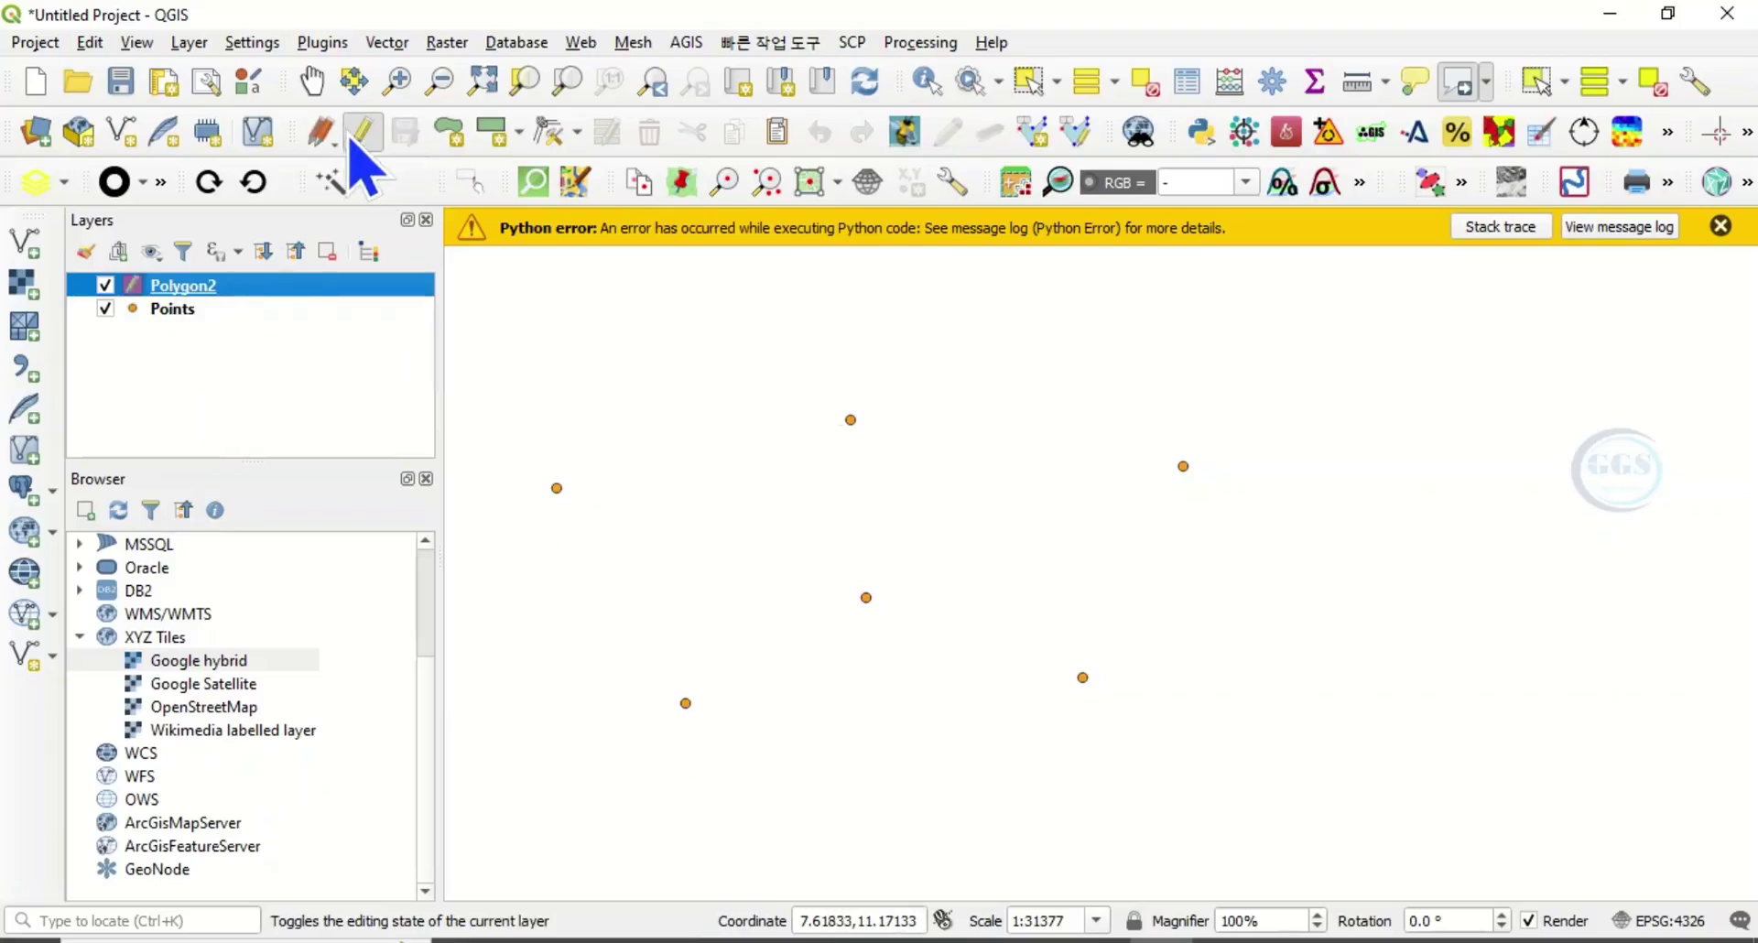
pyautogui.click(449, 131)
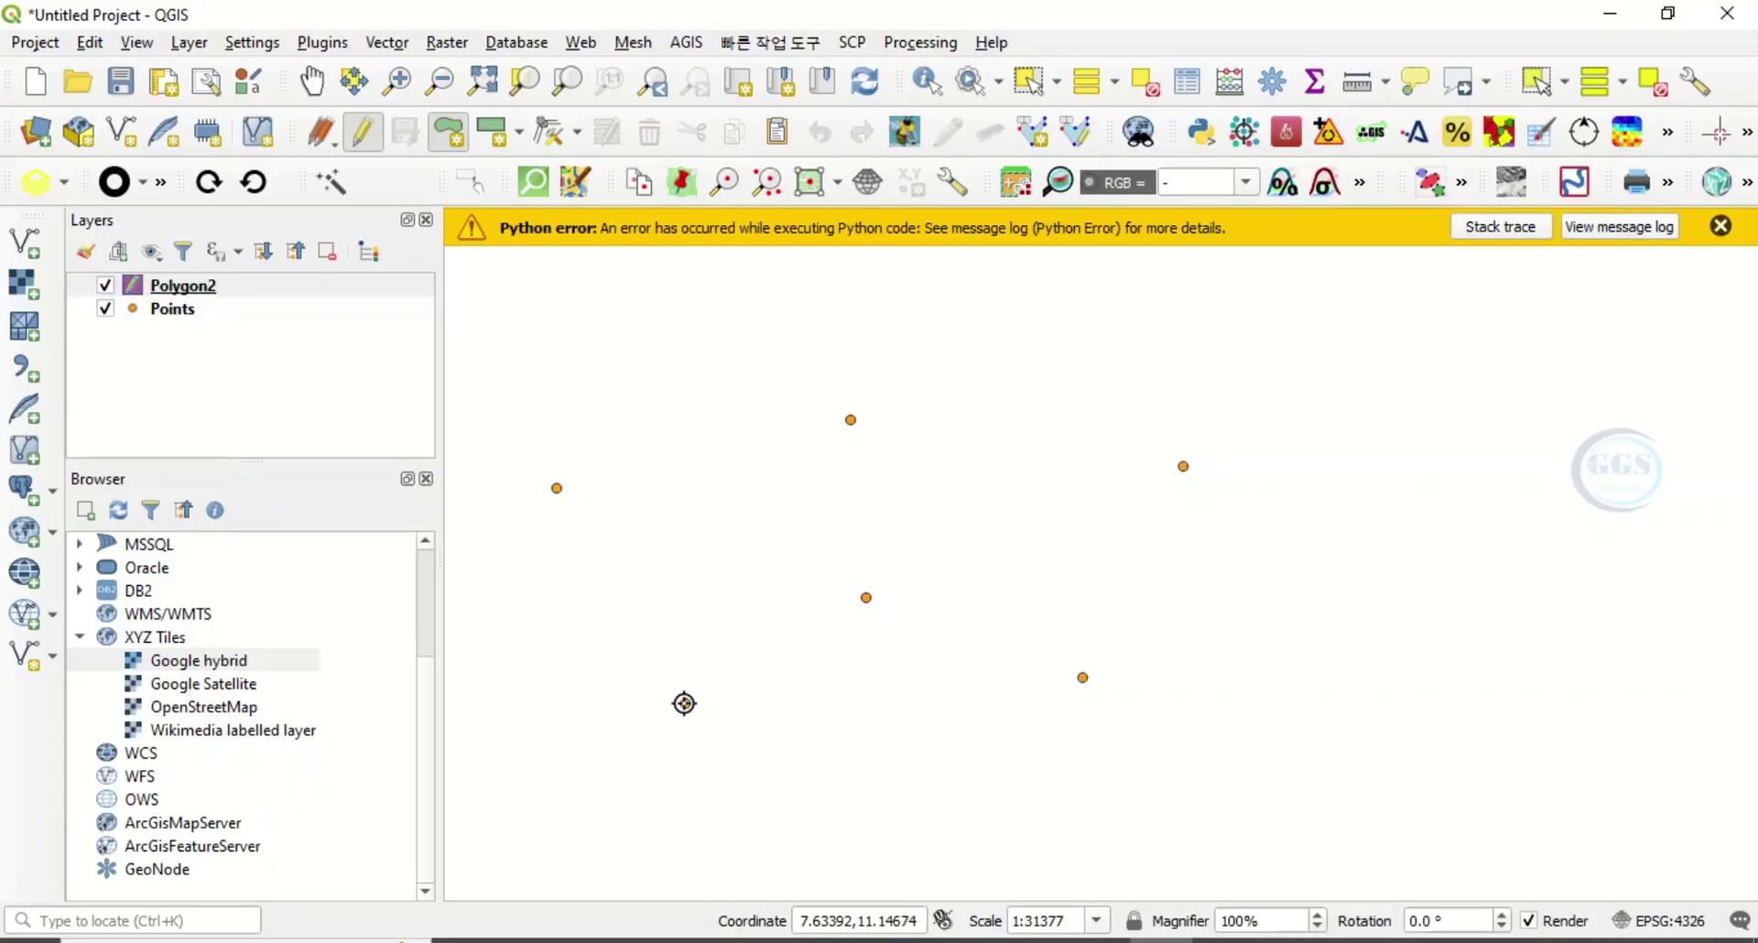
pyautogui.click(557, 488)
pyautogui.click(852, 421)
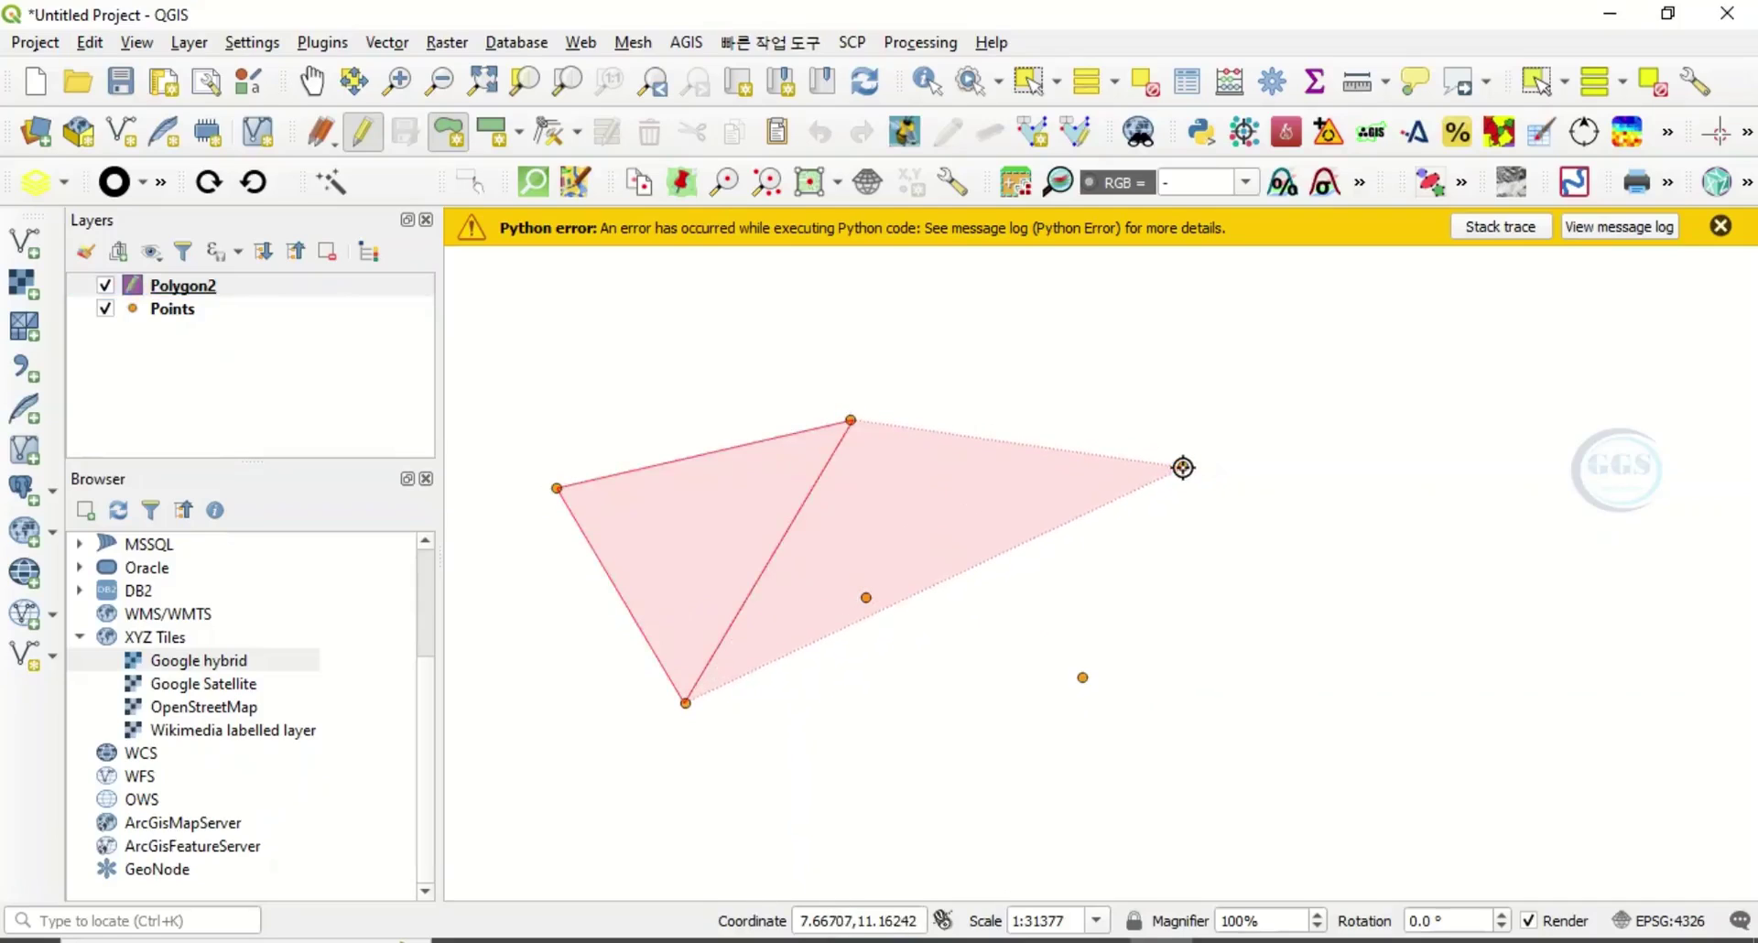
pyautogui.click(1183, 468)
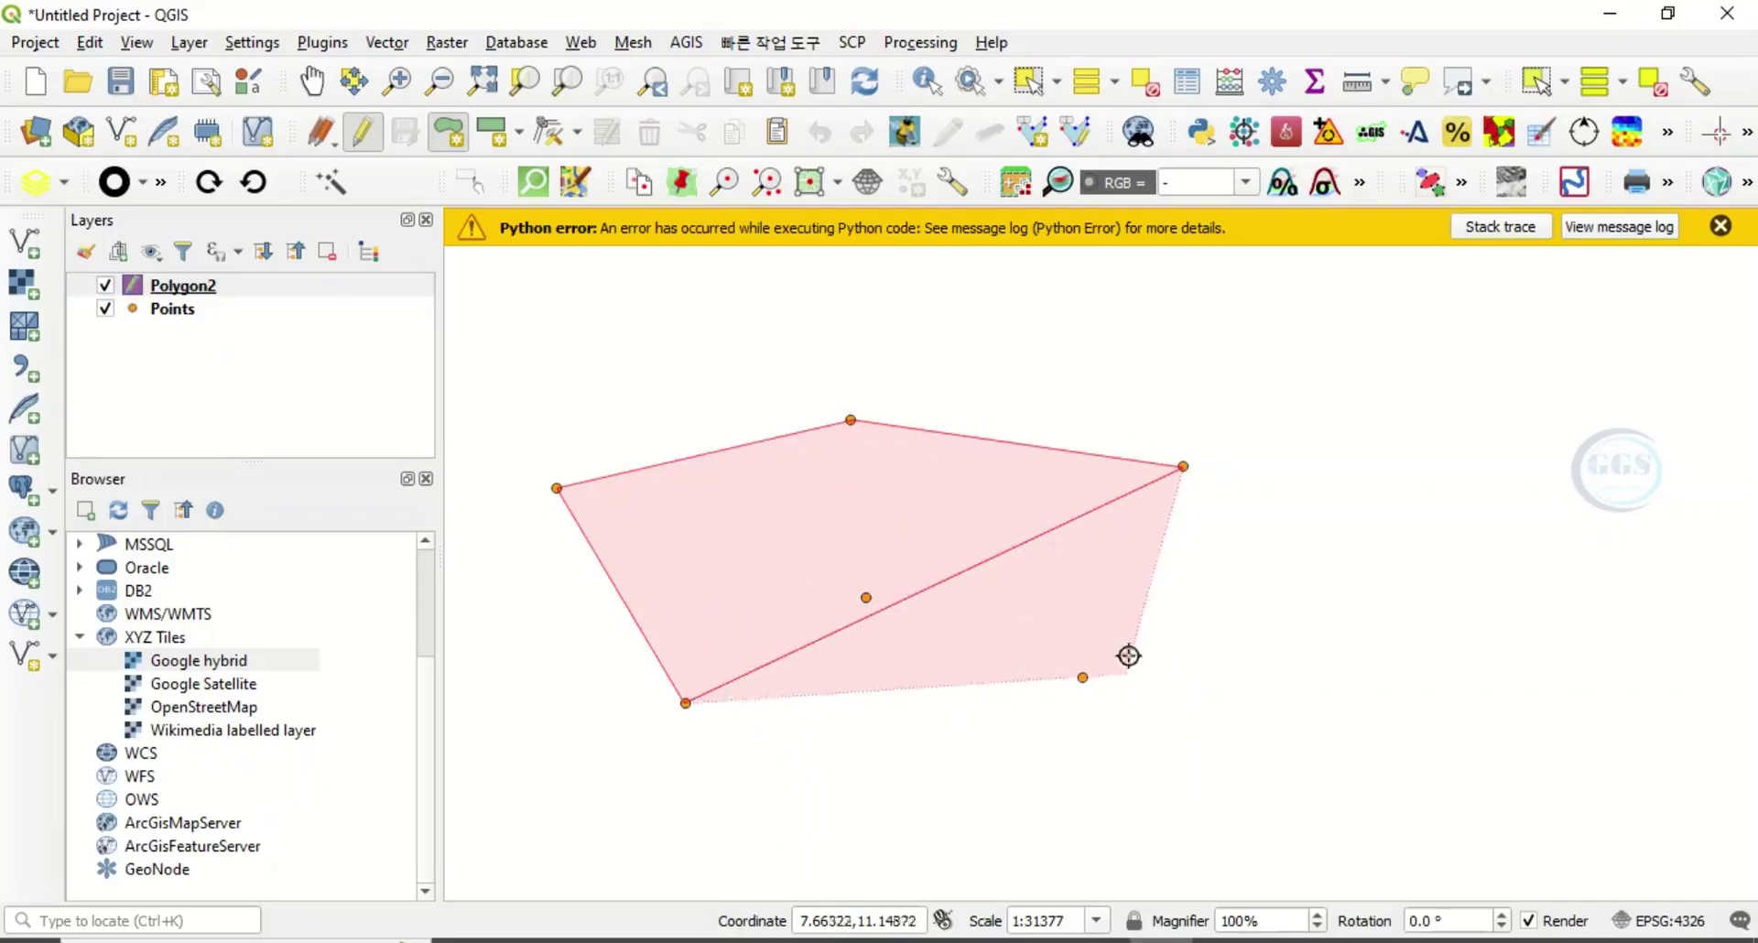
pyautogui.click(1085, 678)
pyautogui.click(865, 598)
pyautogui.rightClick(865, 598)
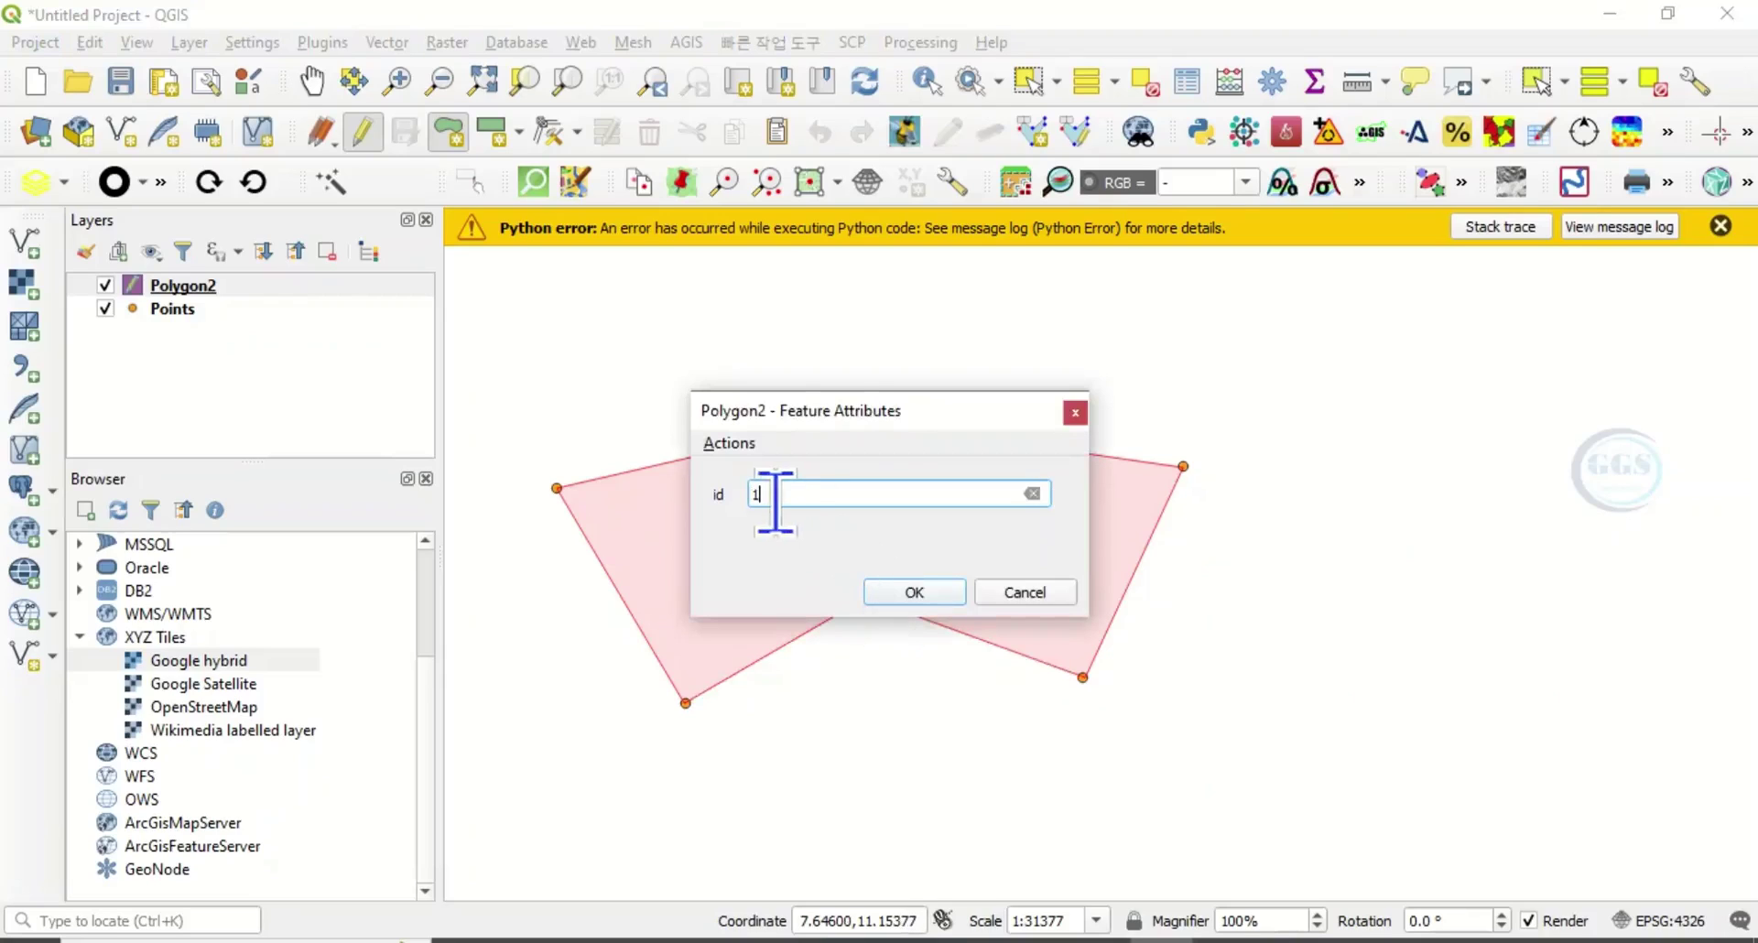
pyautogui.click(919, 591)
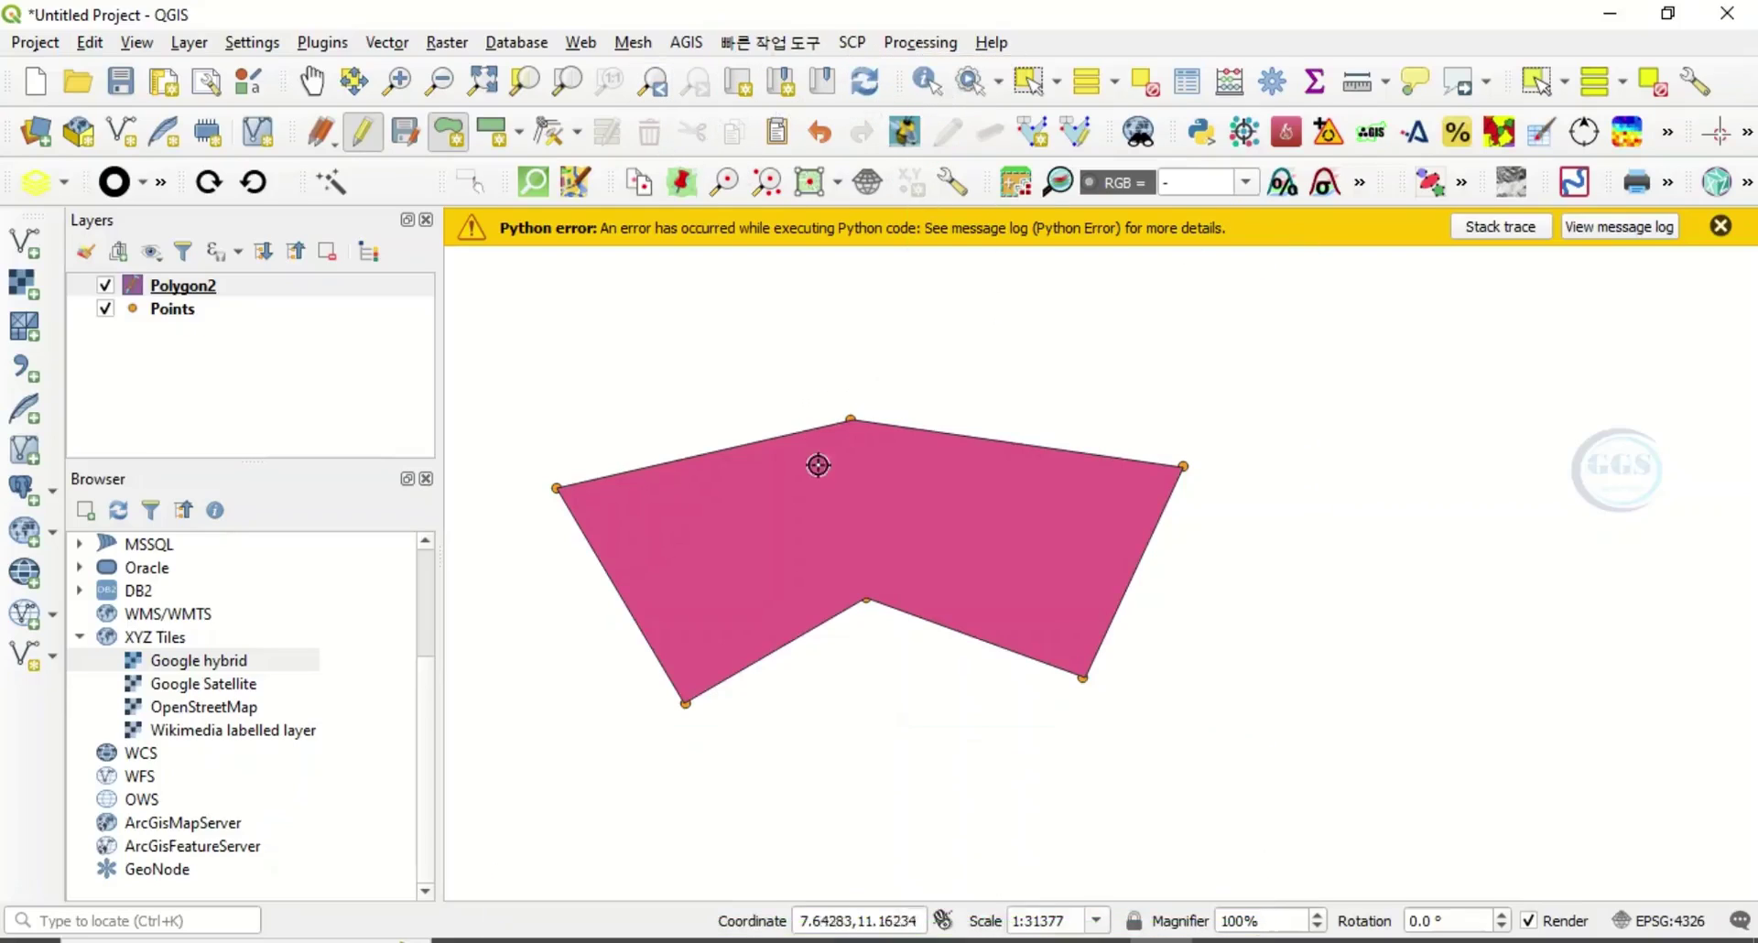
# - Open the Processing Toolbox and search it for 'polygon to line'
pyautogui.click(915, 44)
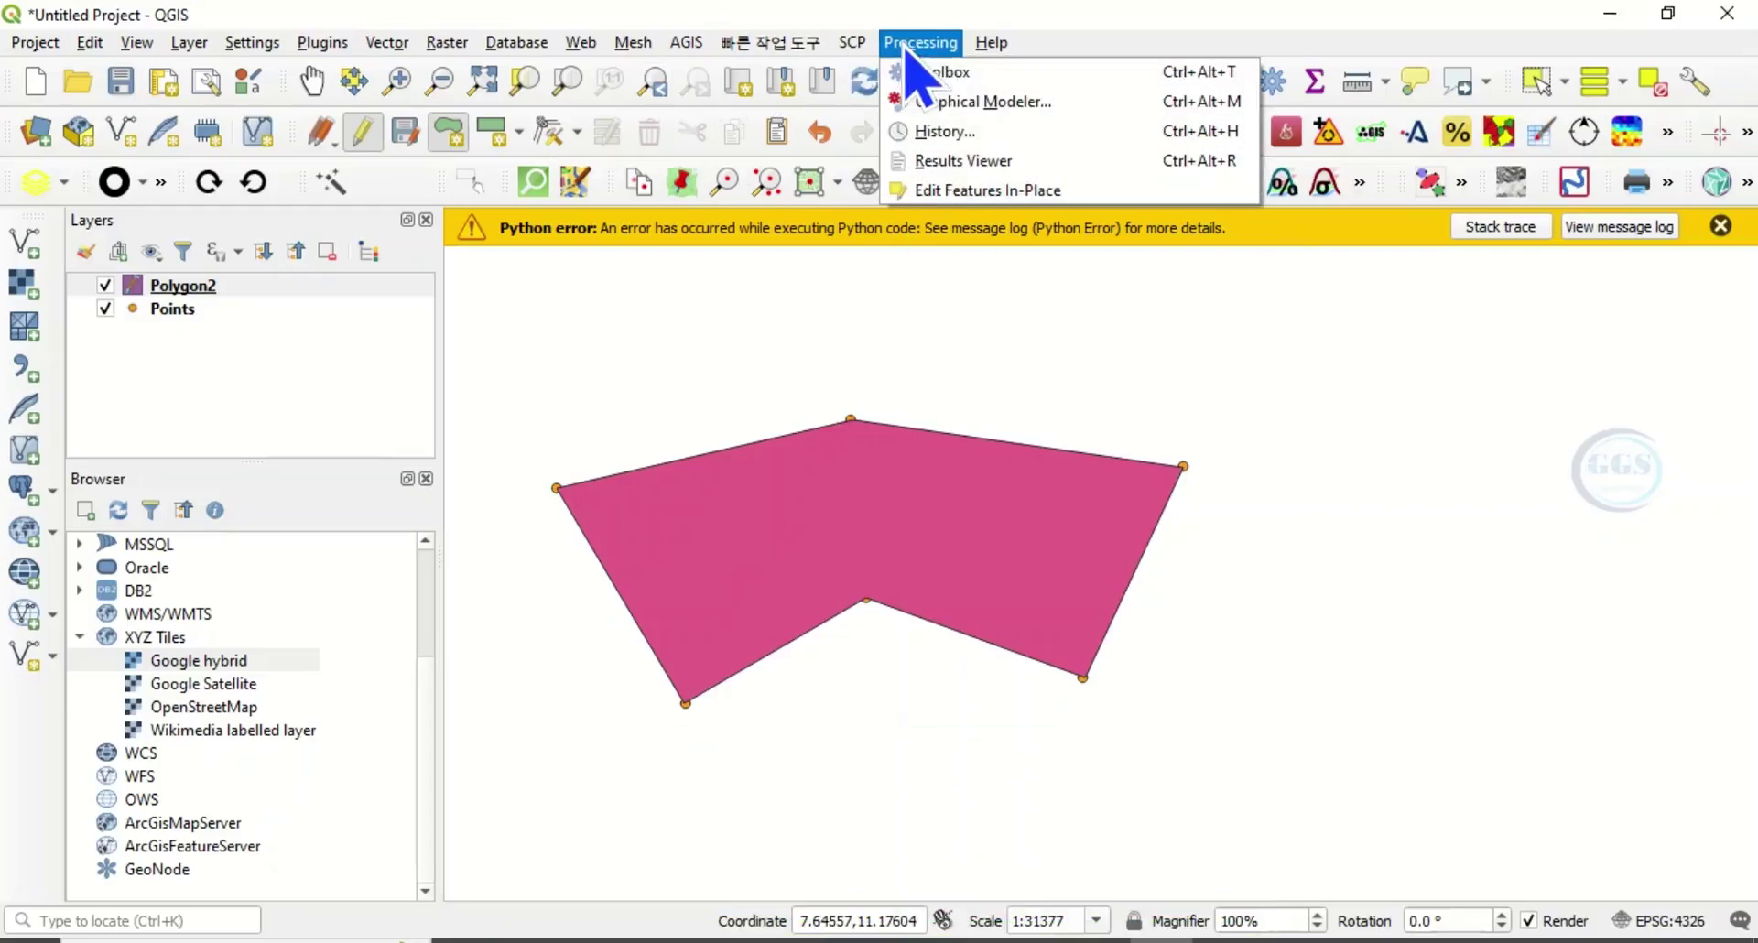
pyautogui.click(952, 77)
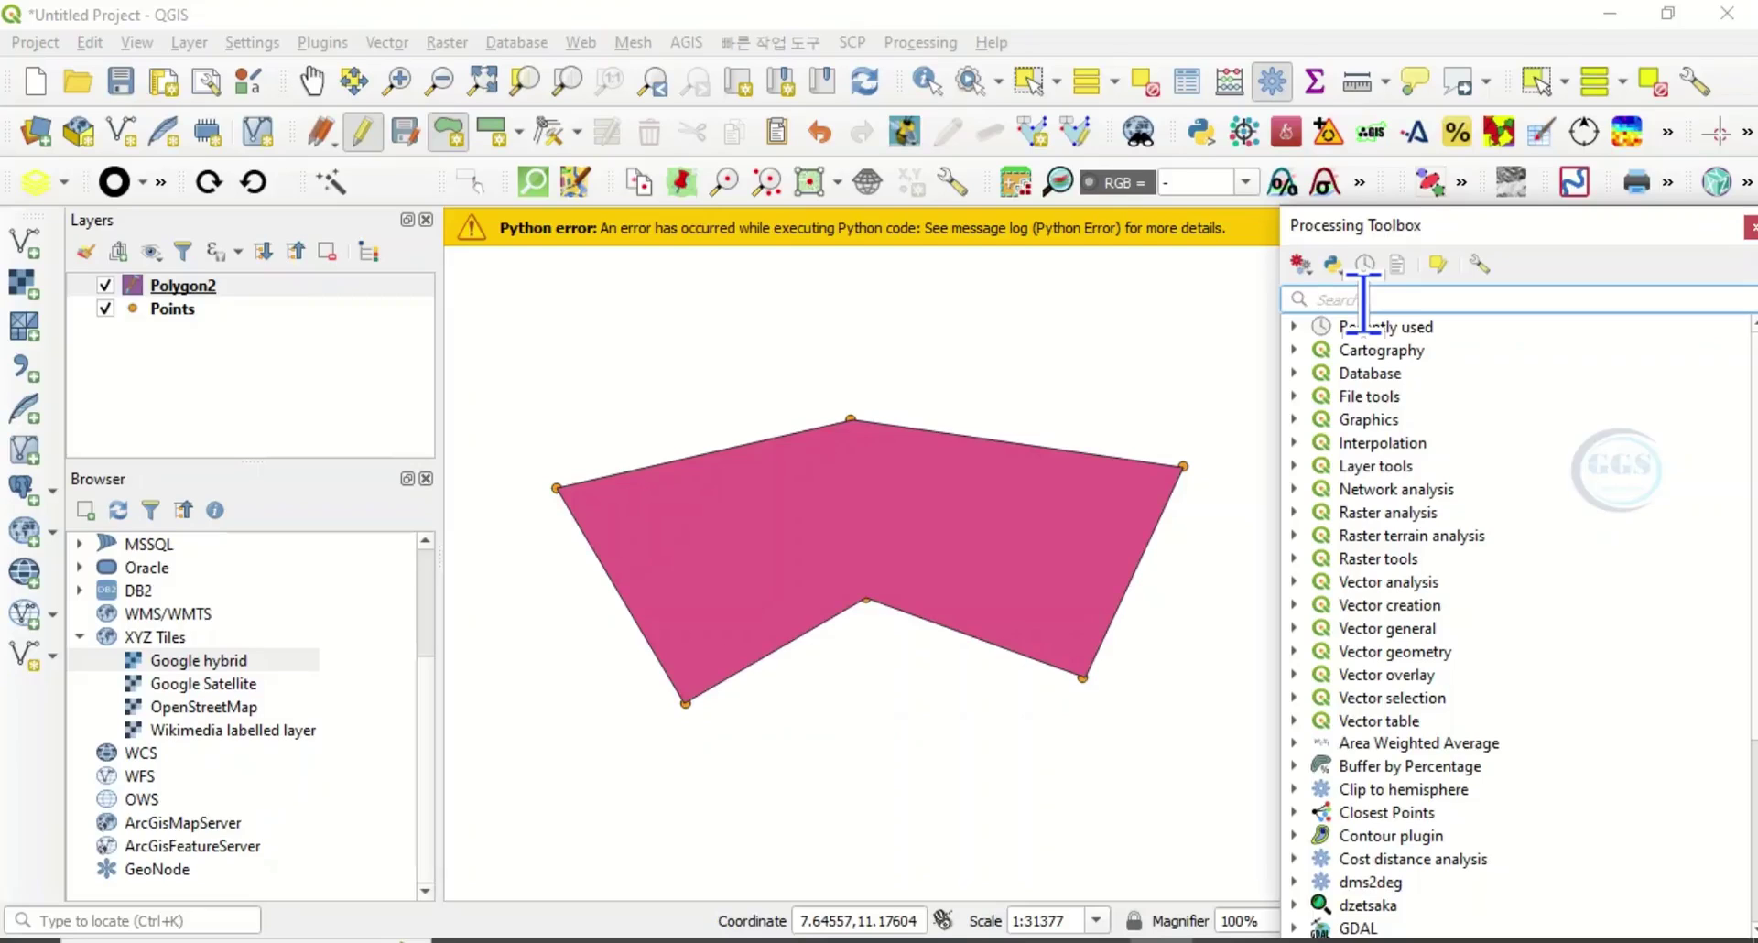
pyautogui.write('polygon')
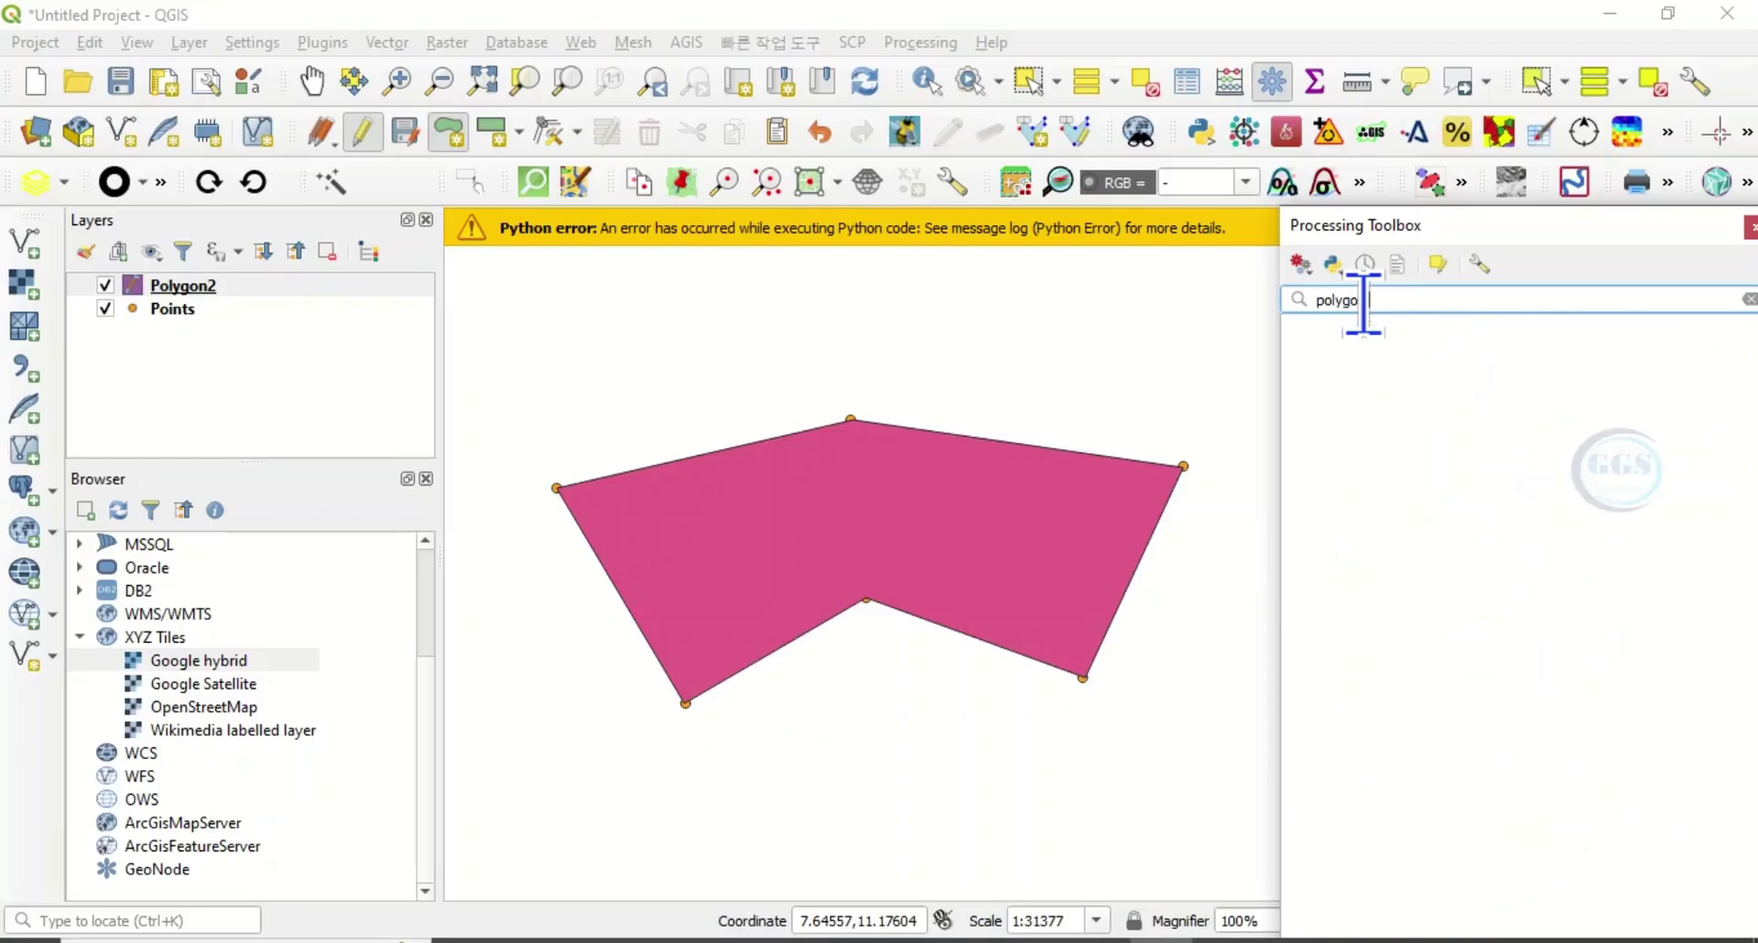
pyautogui.write(' to ;')
pyautogui.press('BackSpace')
pyautogui.write('linr')
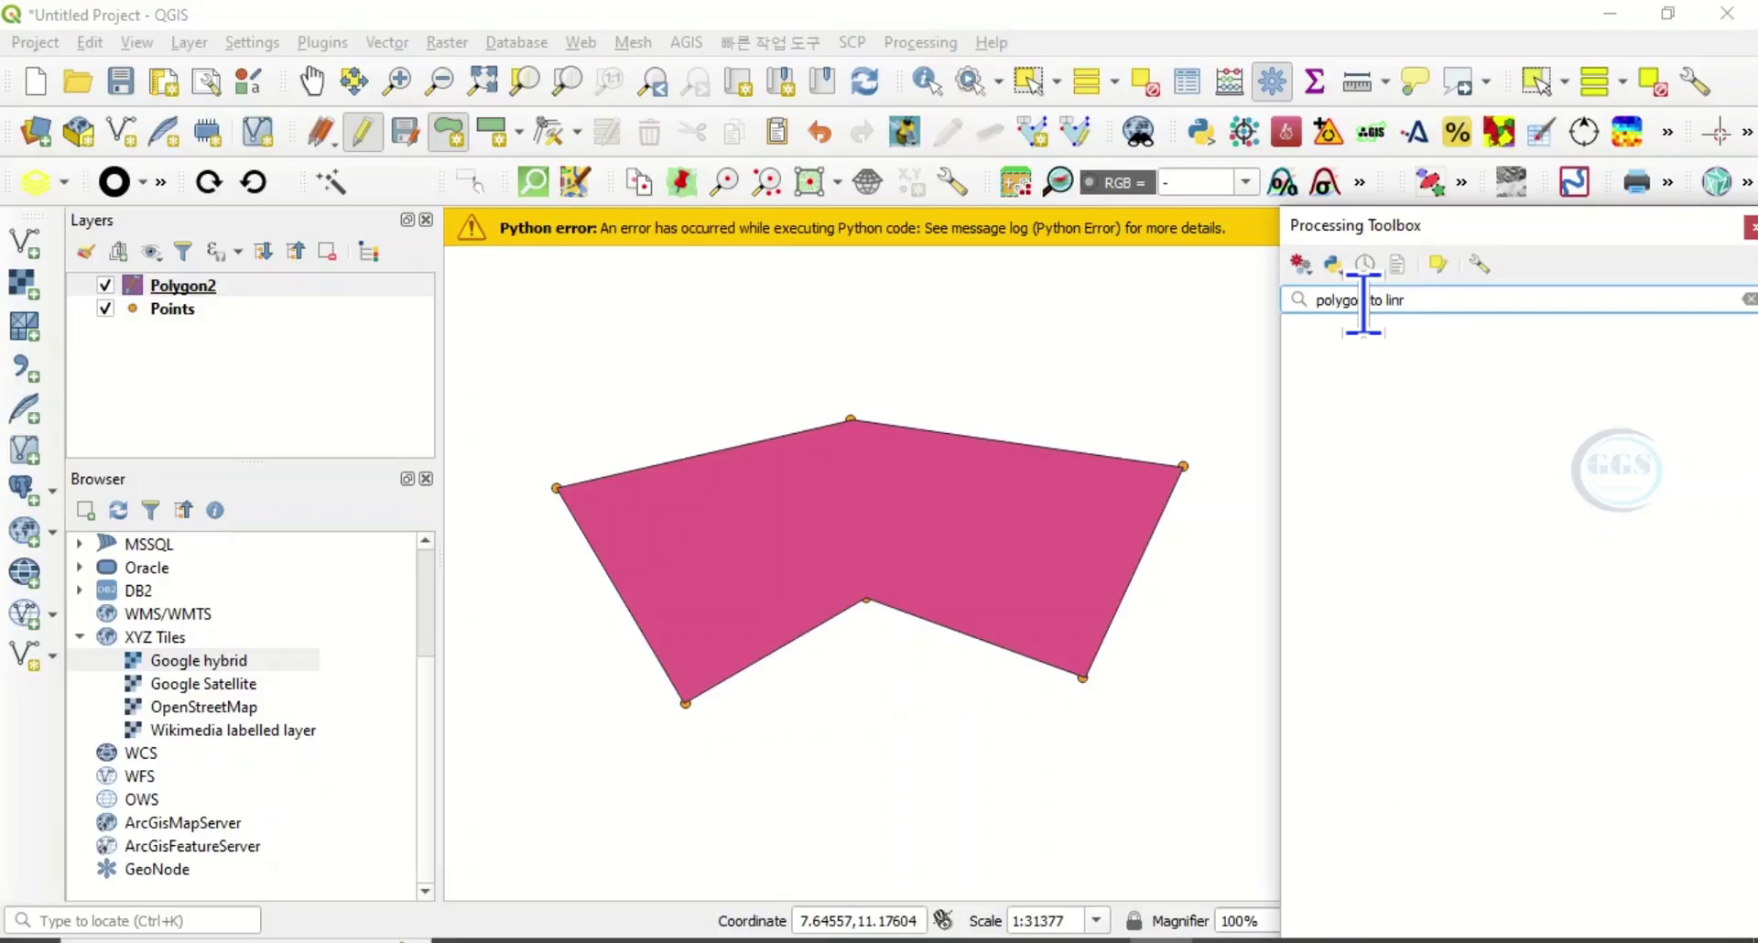
pyautogui.press('BackSpace')
pyautogui.write('e')
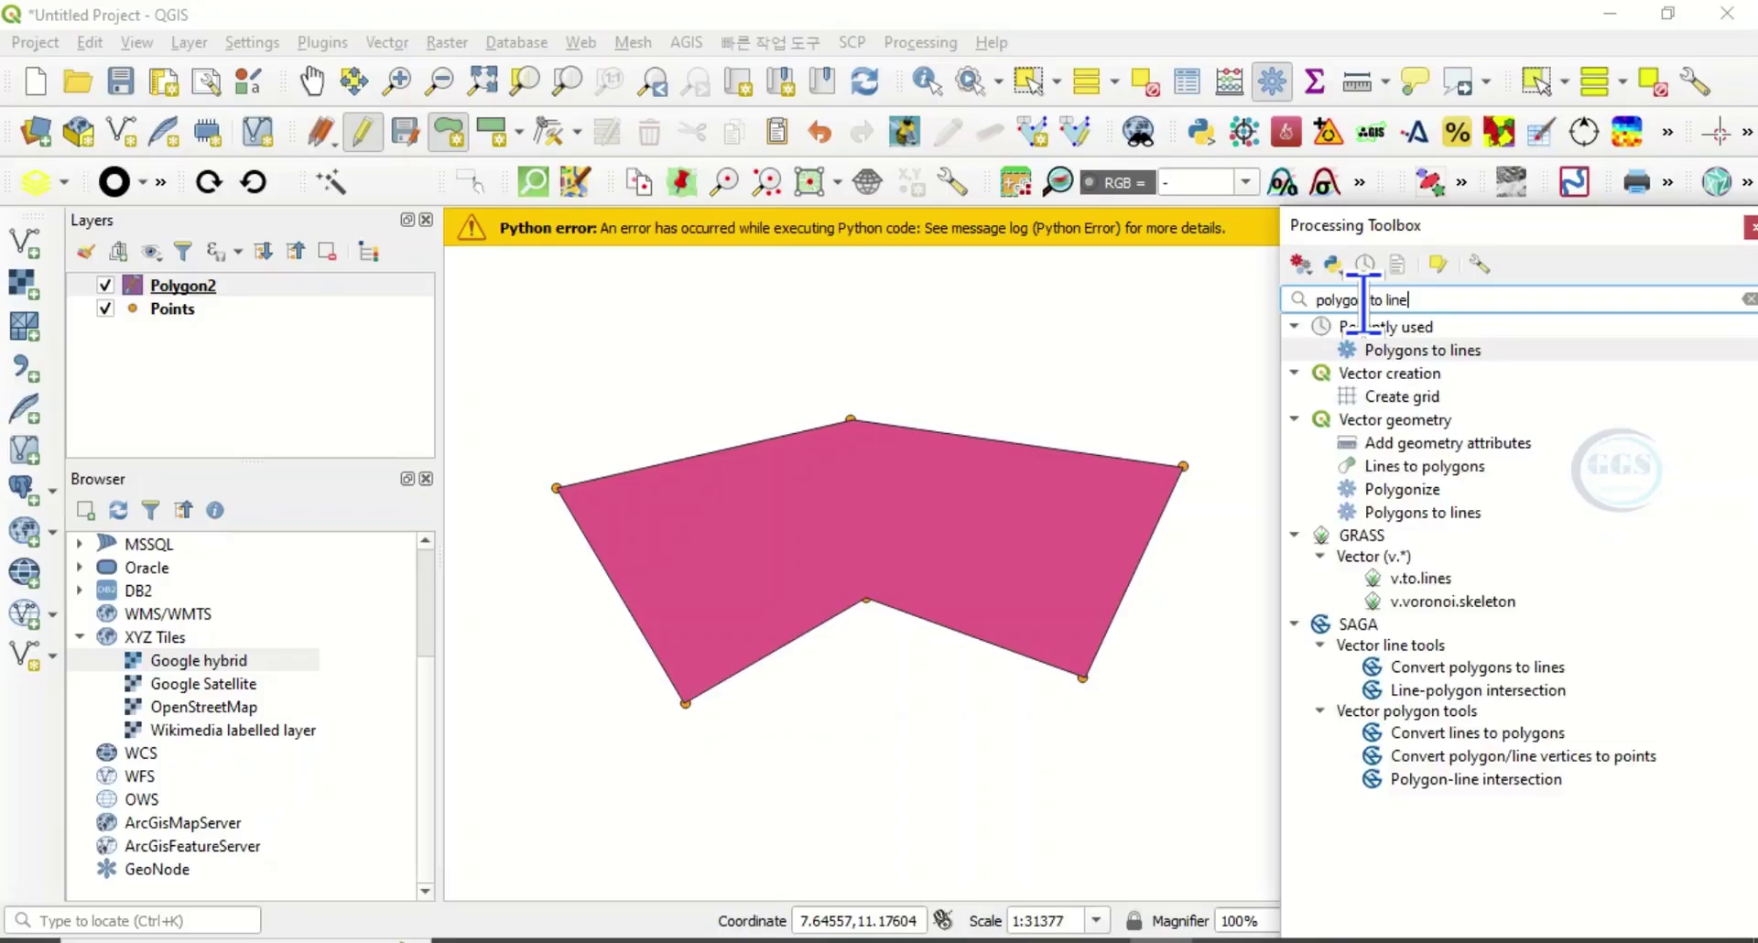
pyautogui.click(1364, 299)
pyautogui.write('n')
# - Run Polygons to lines on Polygon2 to produce a temporary Lines layer
pyautogui.doubleClick(1425, 355)
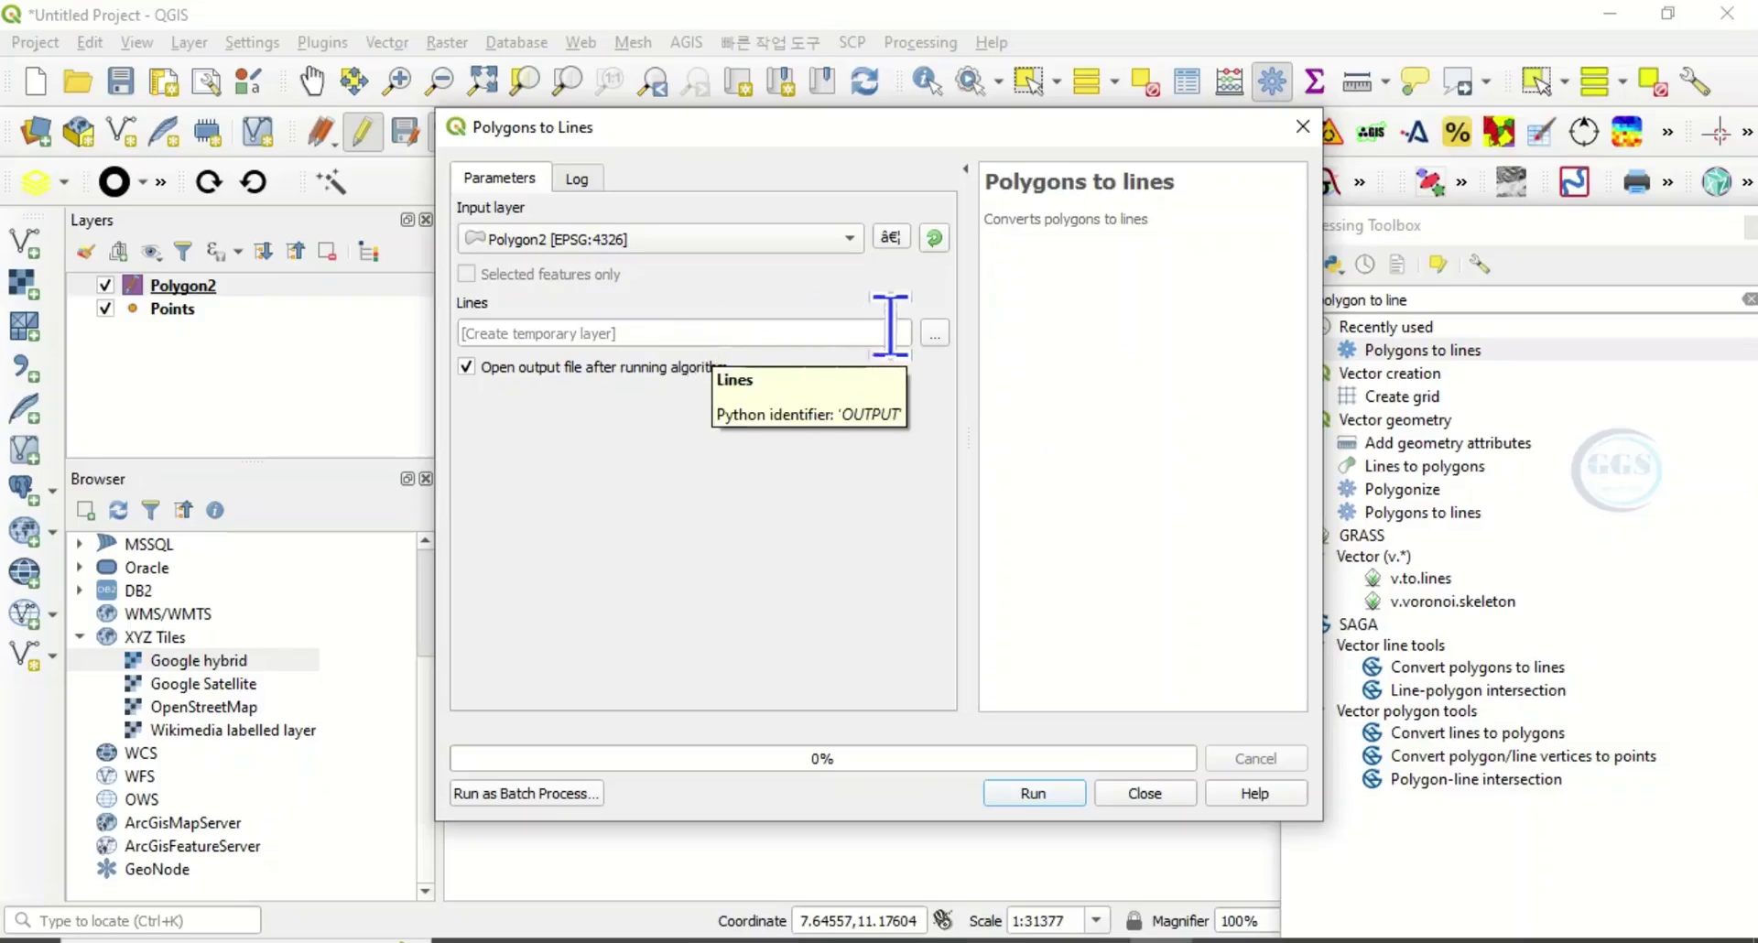
pyautogui.click(1035, 794)
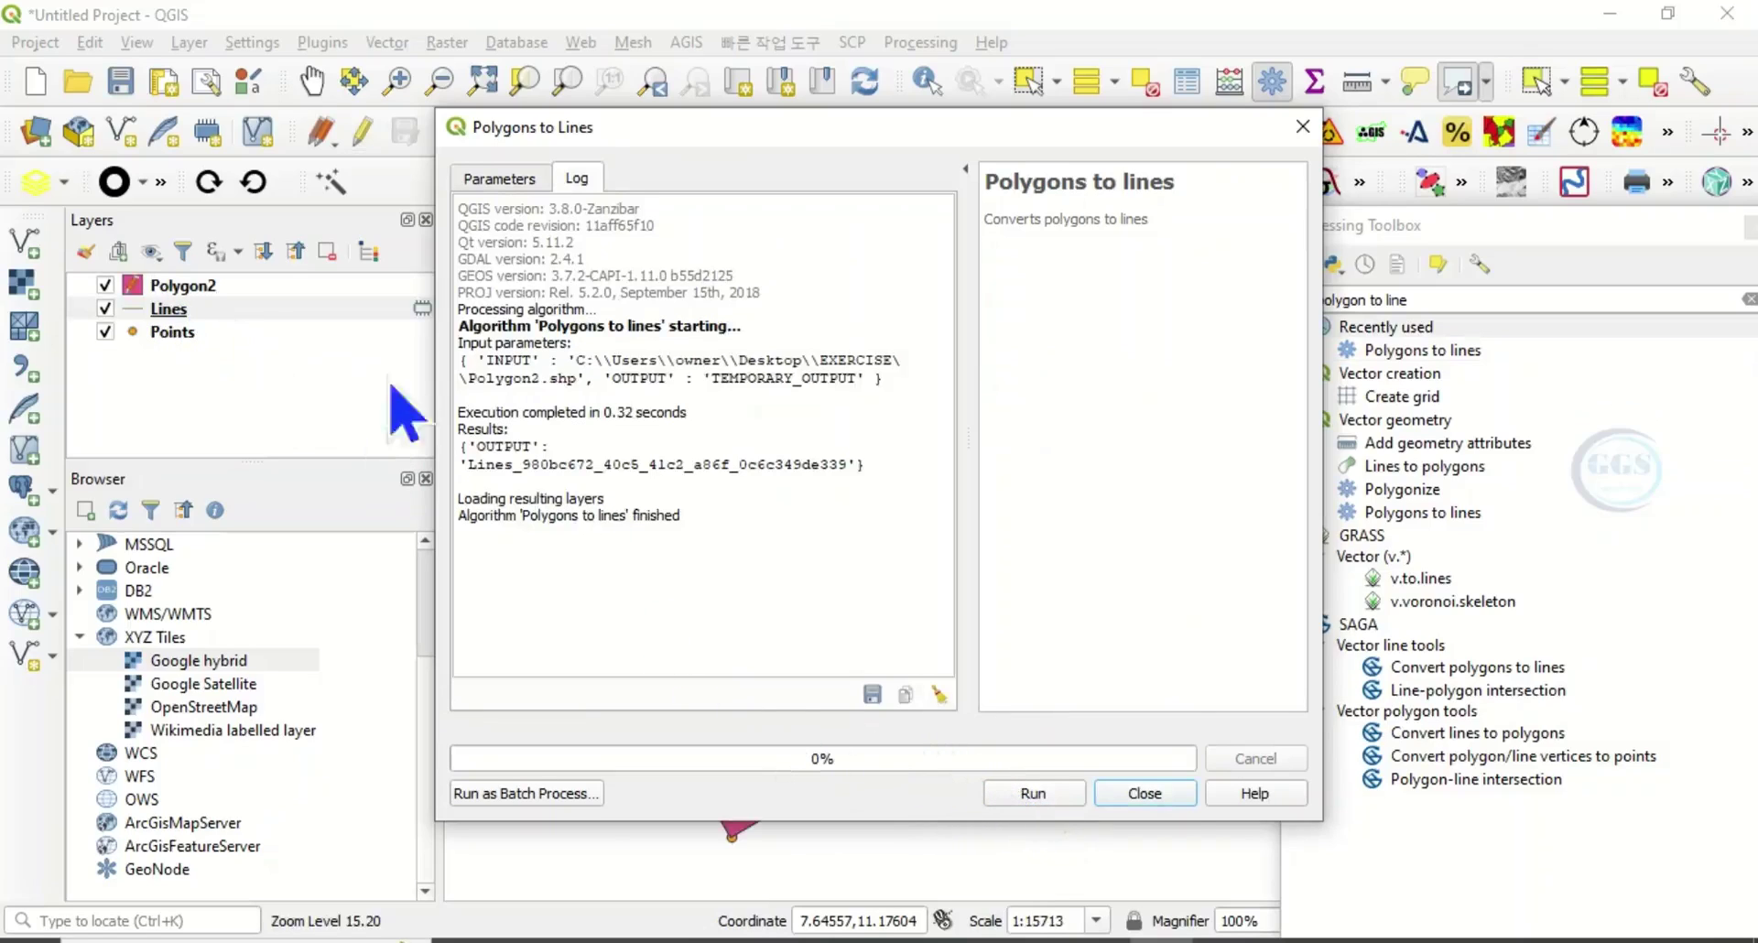
pyautogui.click(1156, 795)
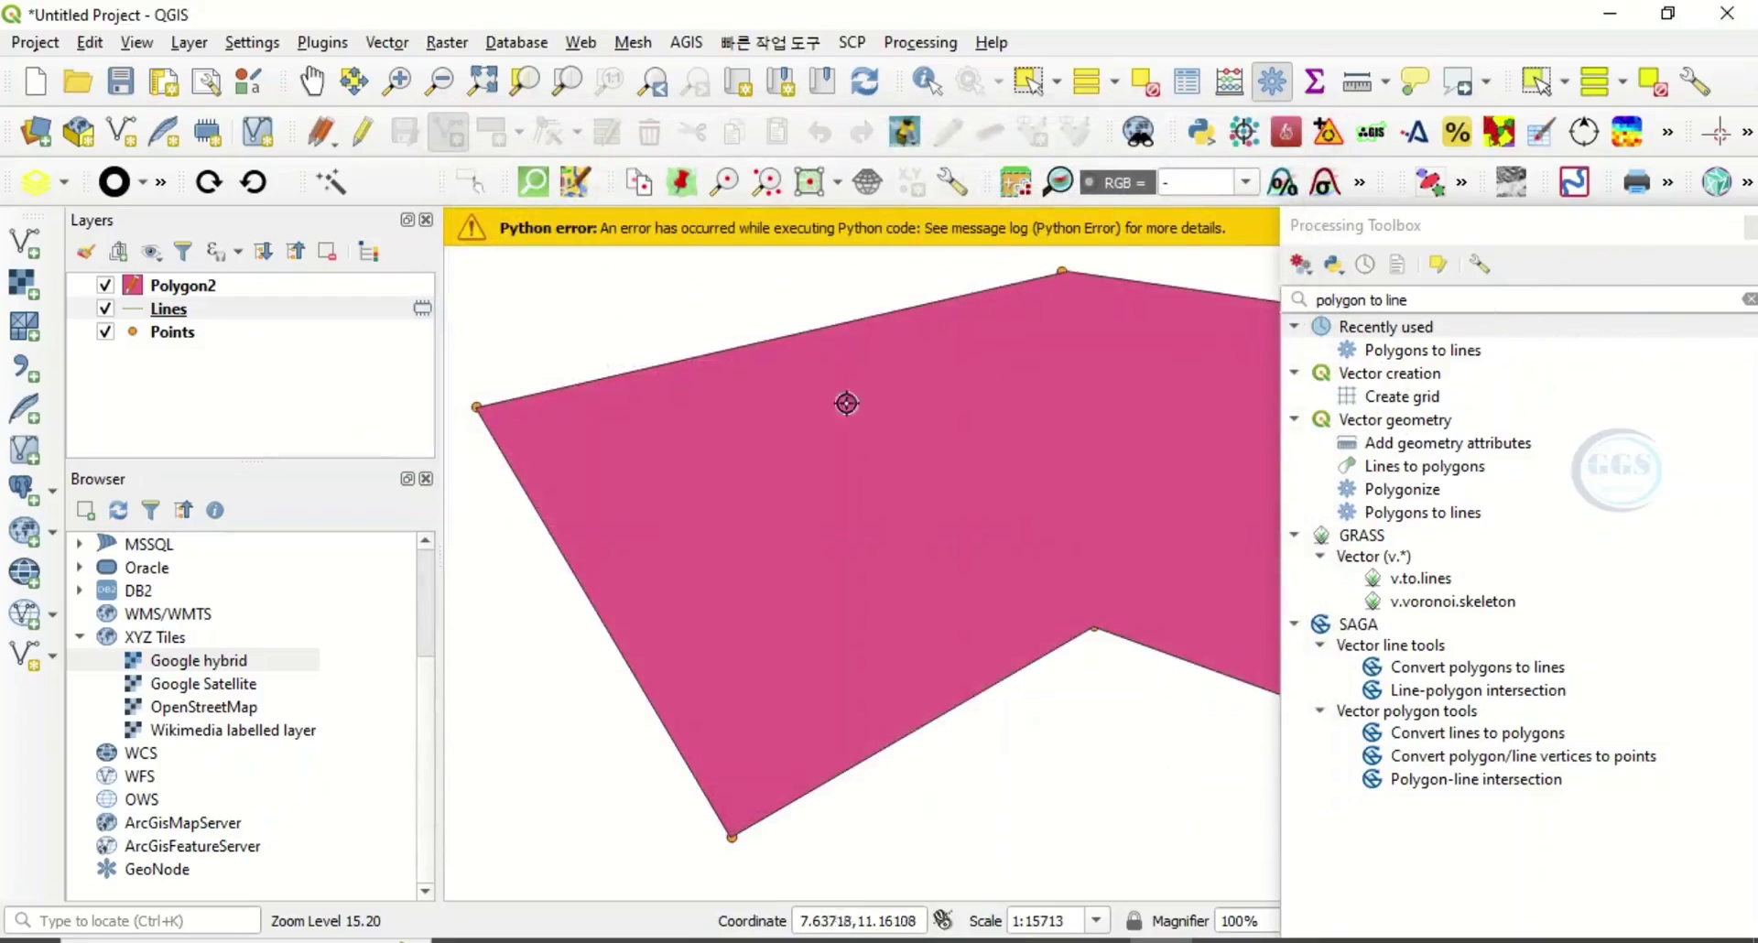
# - Zoom out, hide Polygon2 and turn off its editing mode
pyautogui.scroll(-1, 554, 428)
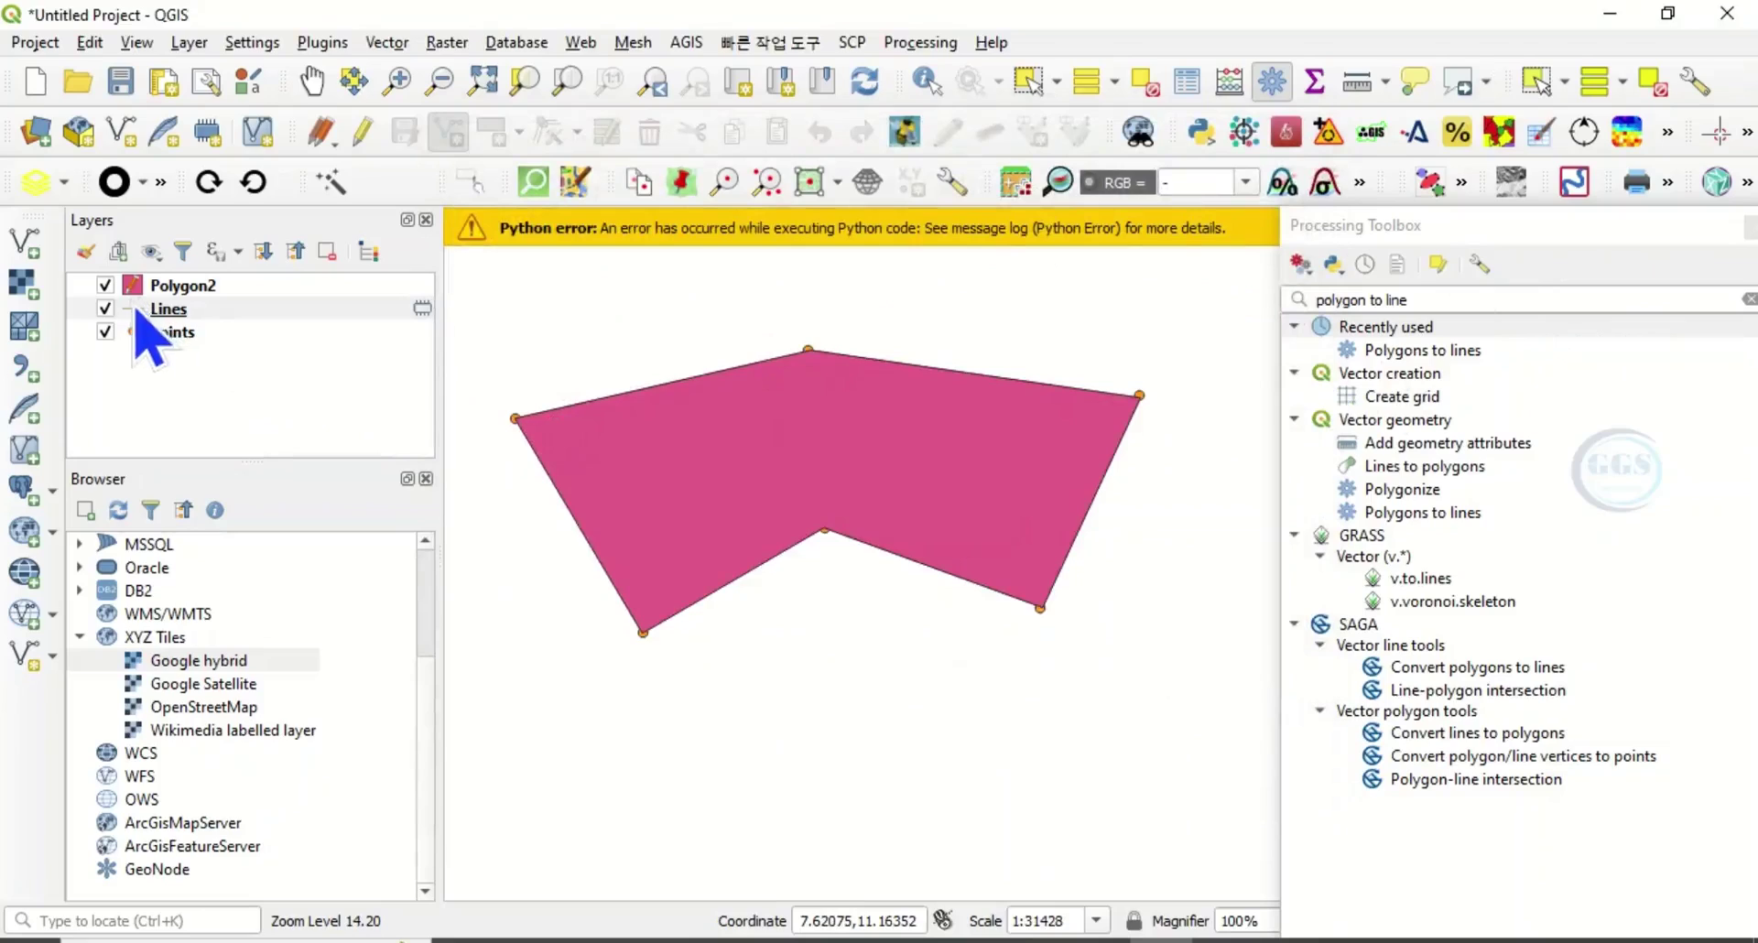
pyautogui.click(106, 285)
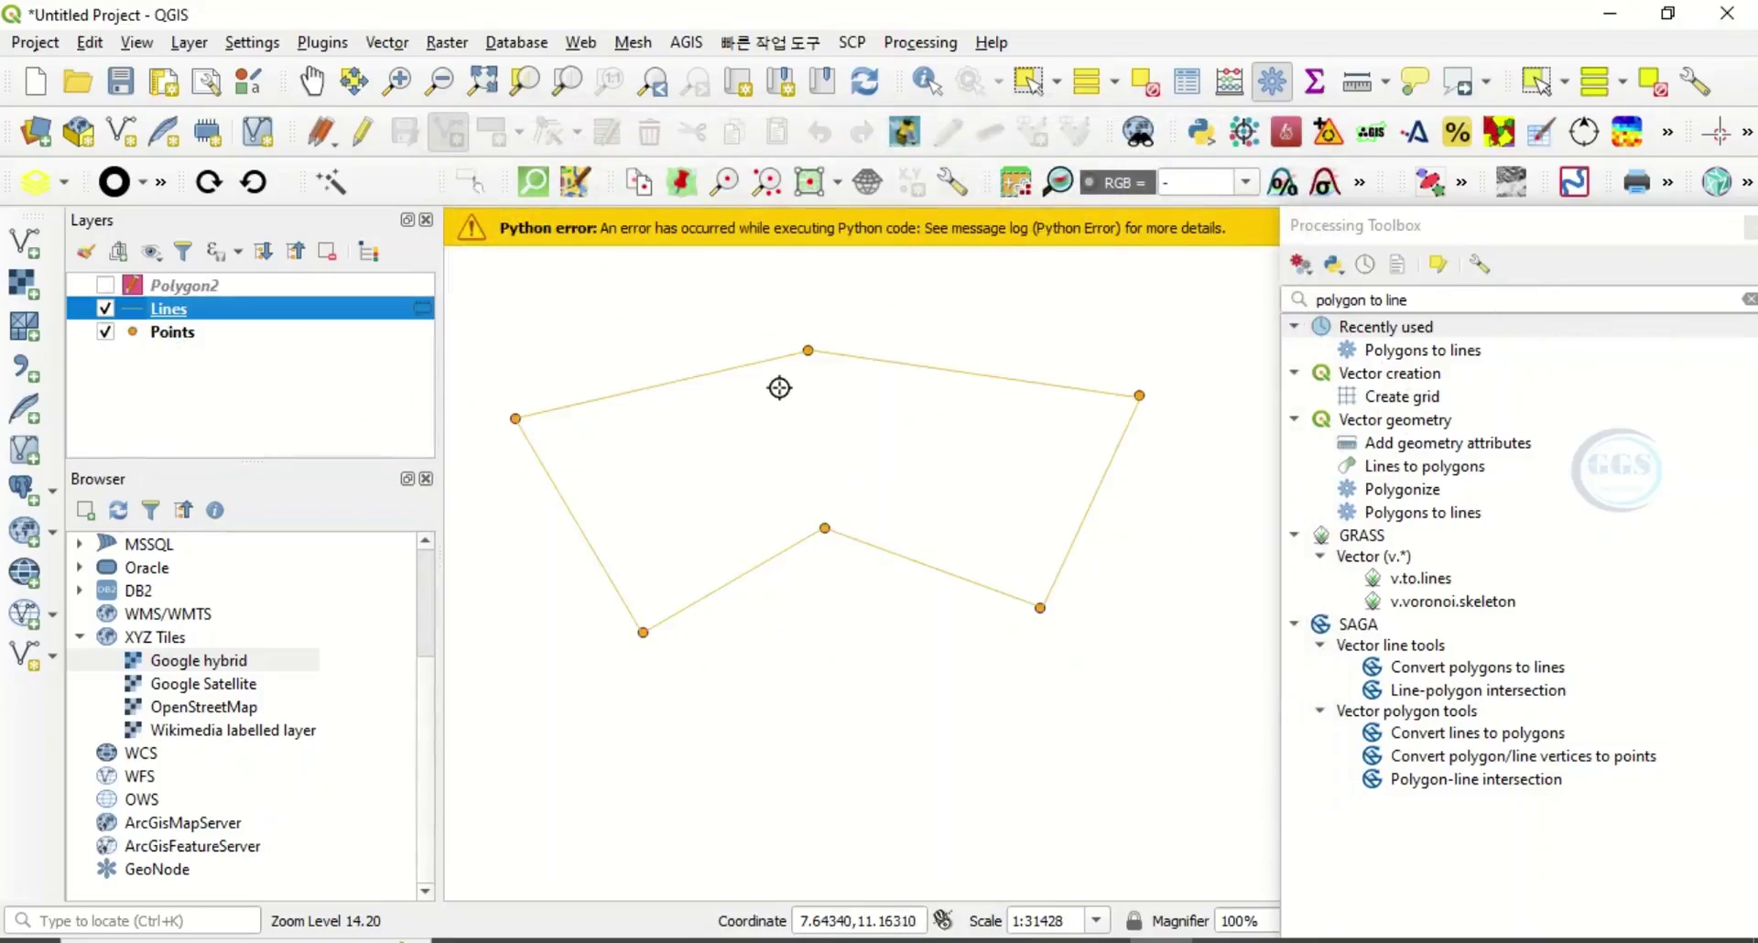
pyautogui.click(205, 288)
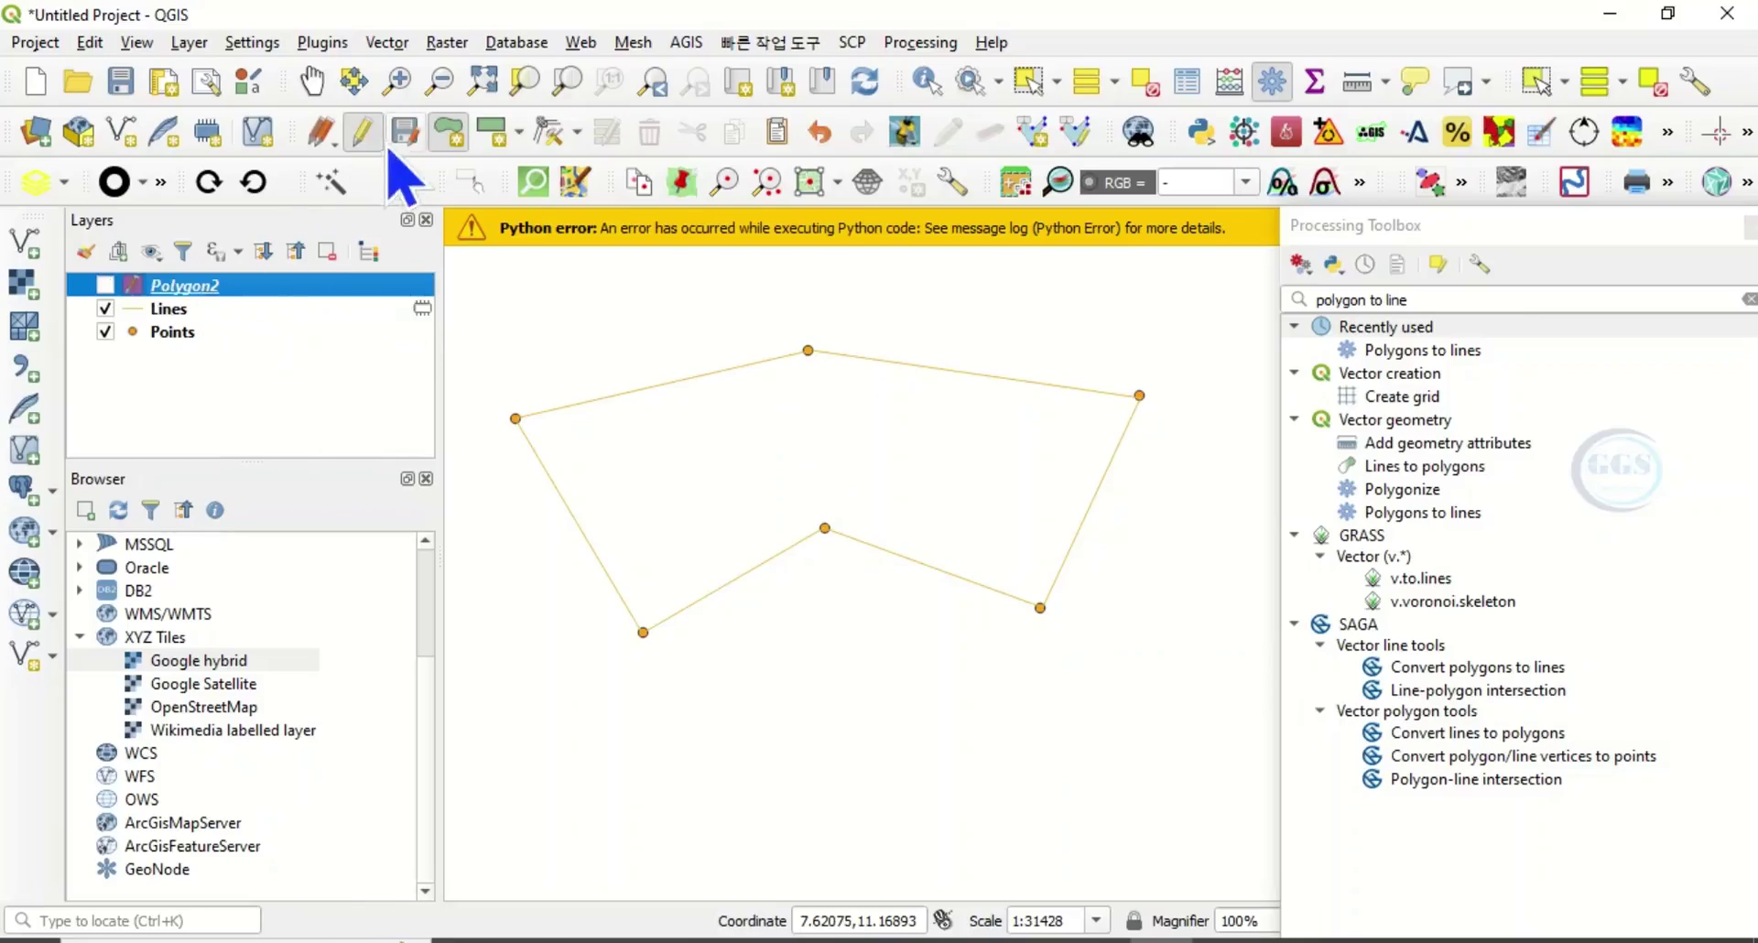
pyautogui.click(362, 136)
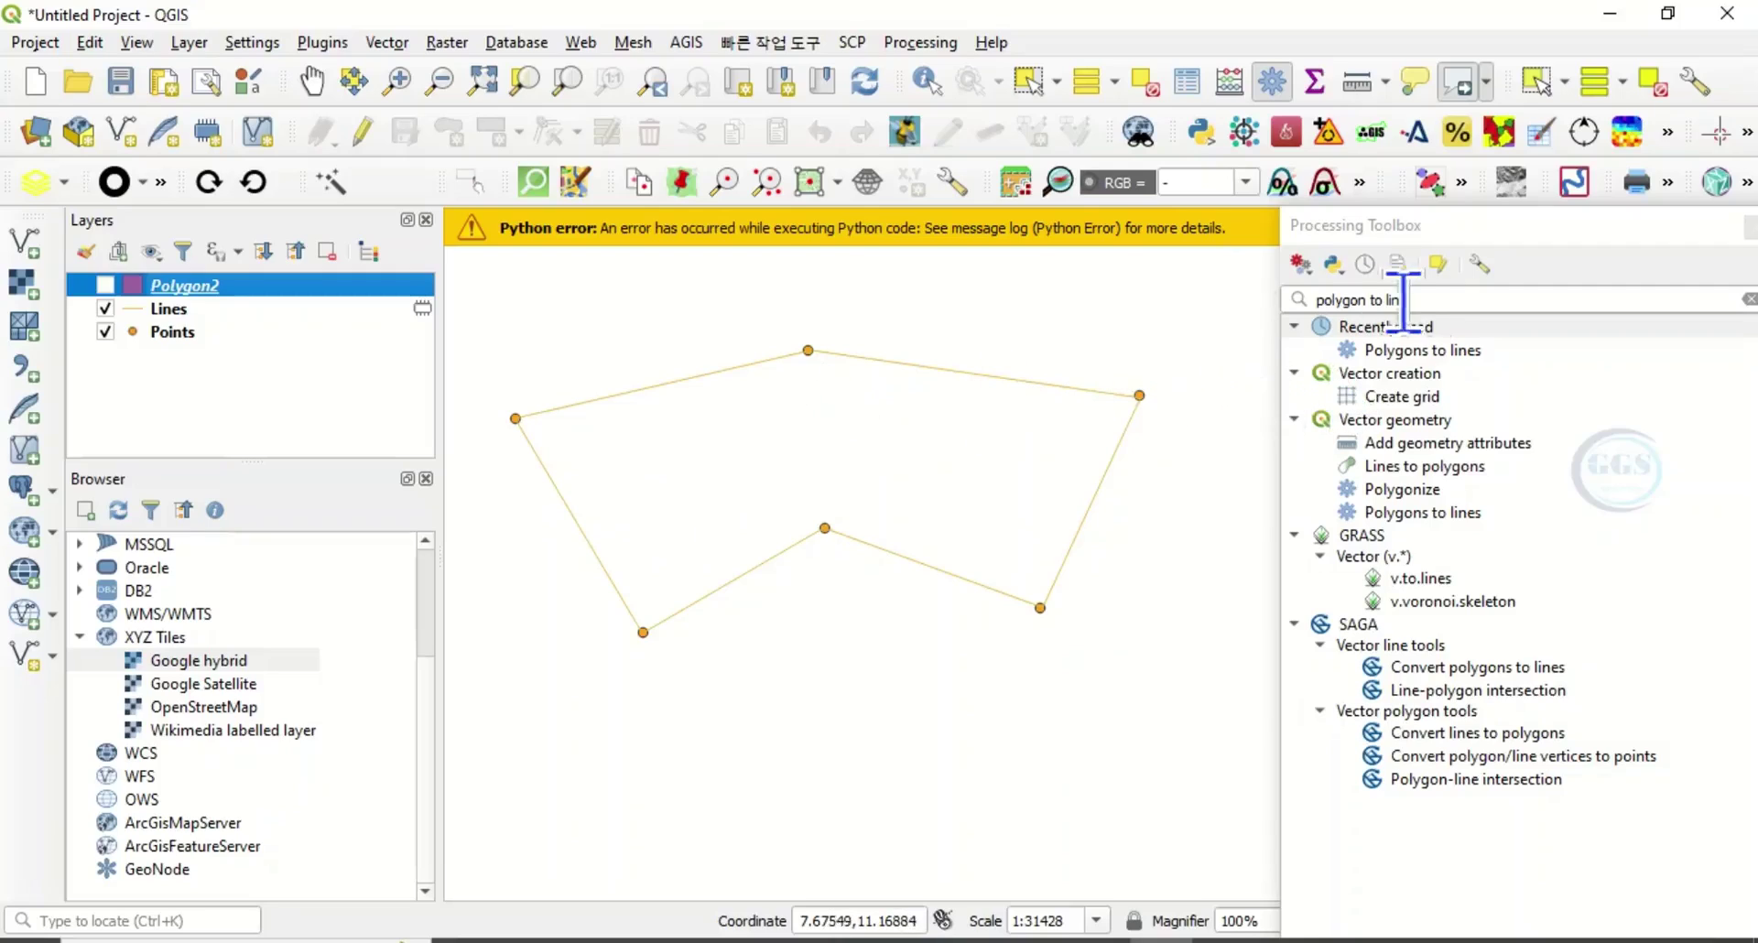
# - Run Explode lines on the Lines layer, found by searching 'expl' in the toolbox
pyautogui.click(193, 314)
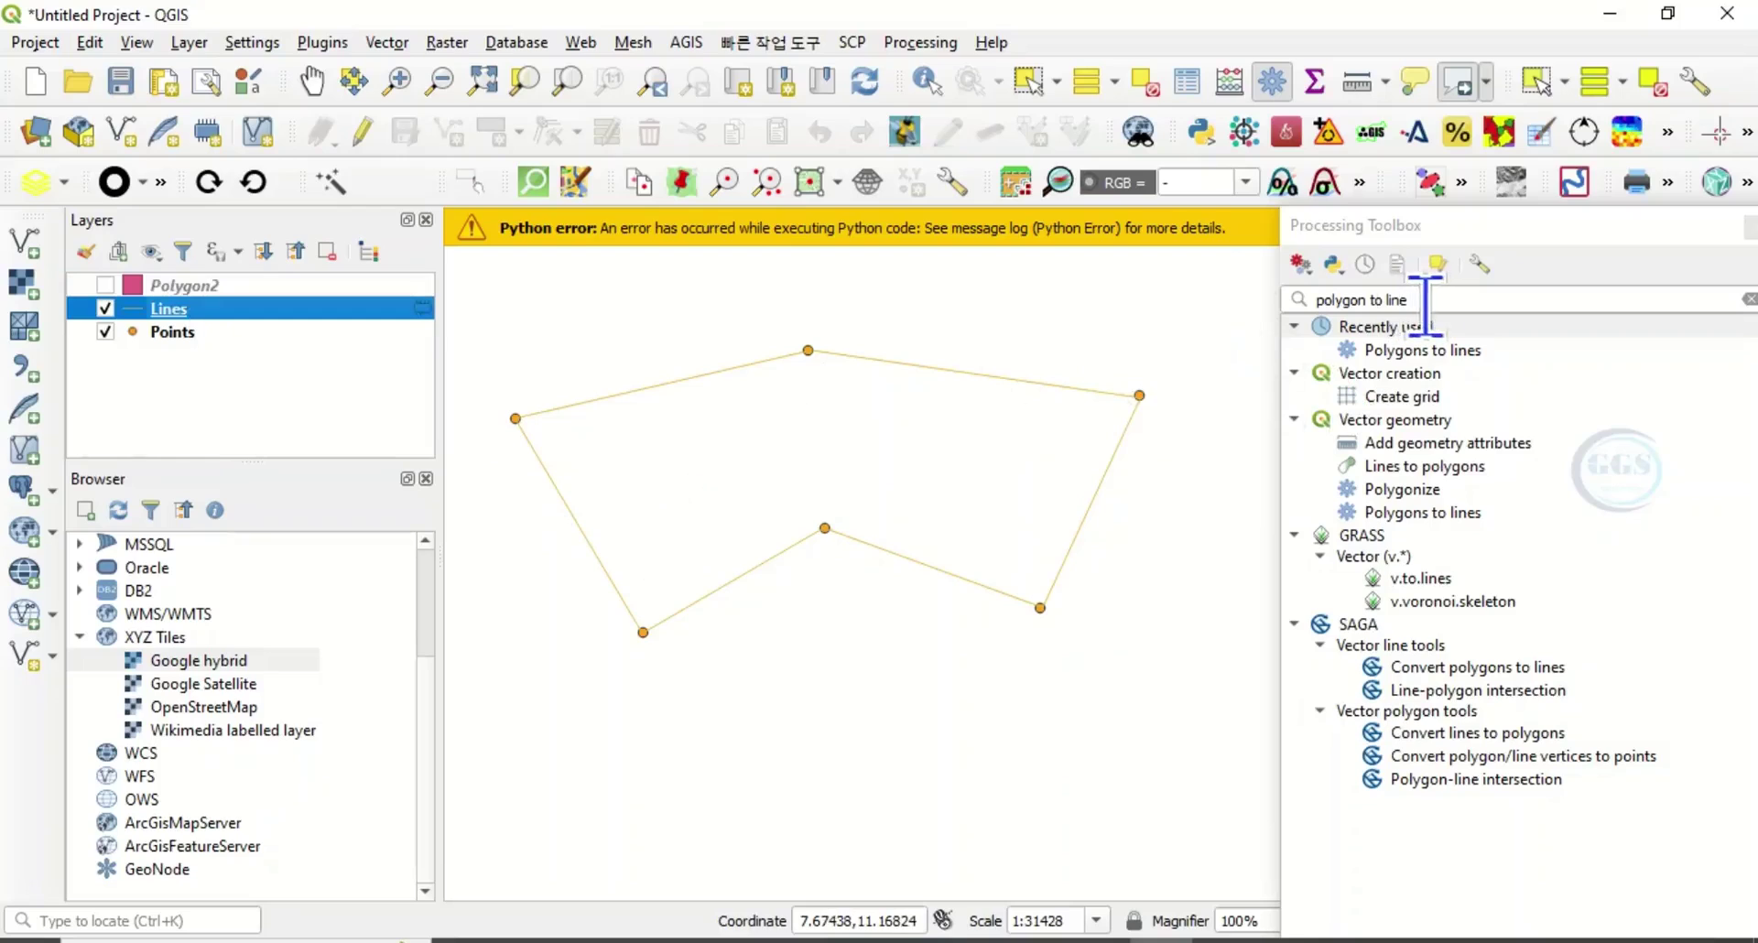
pyautogui.moveTo(1410, 301); pyautogui.dragTo(1327, 303)
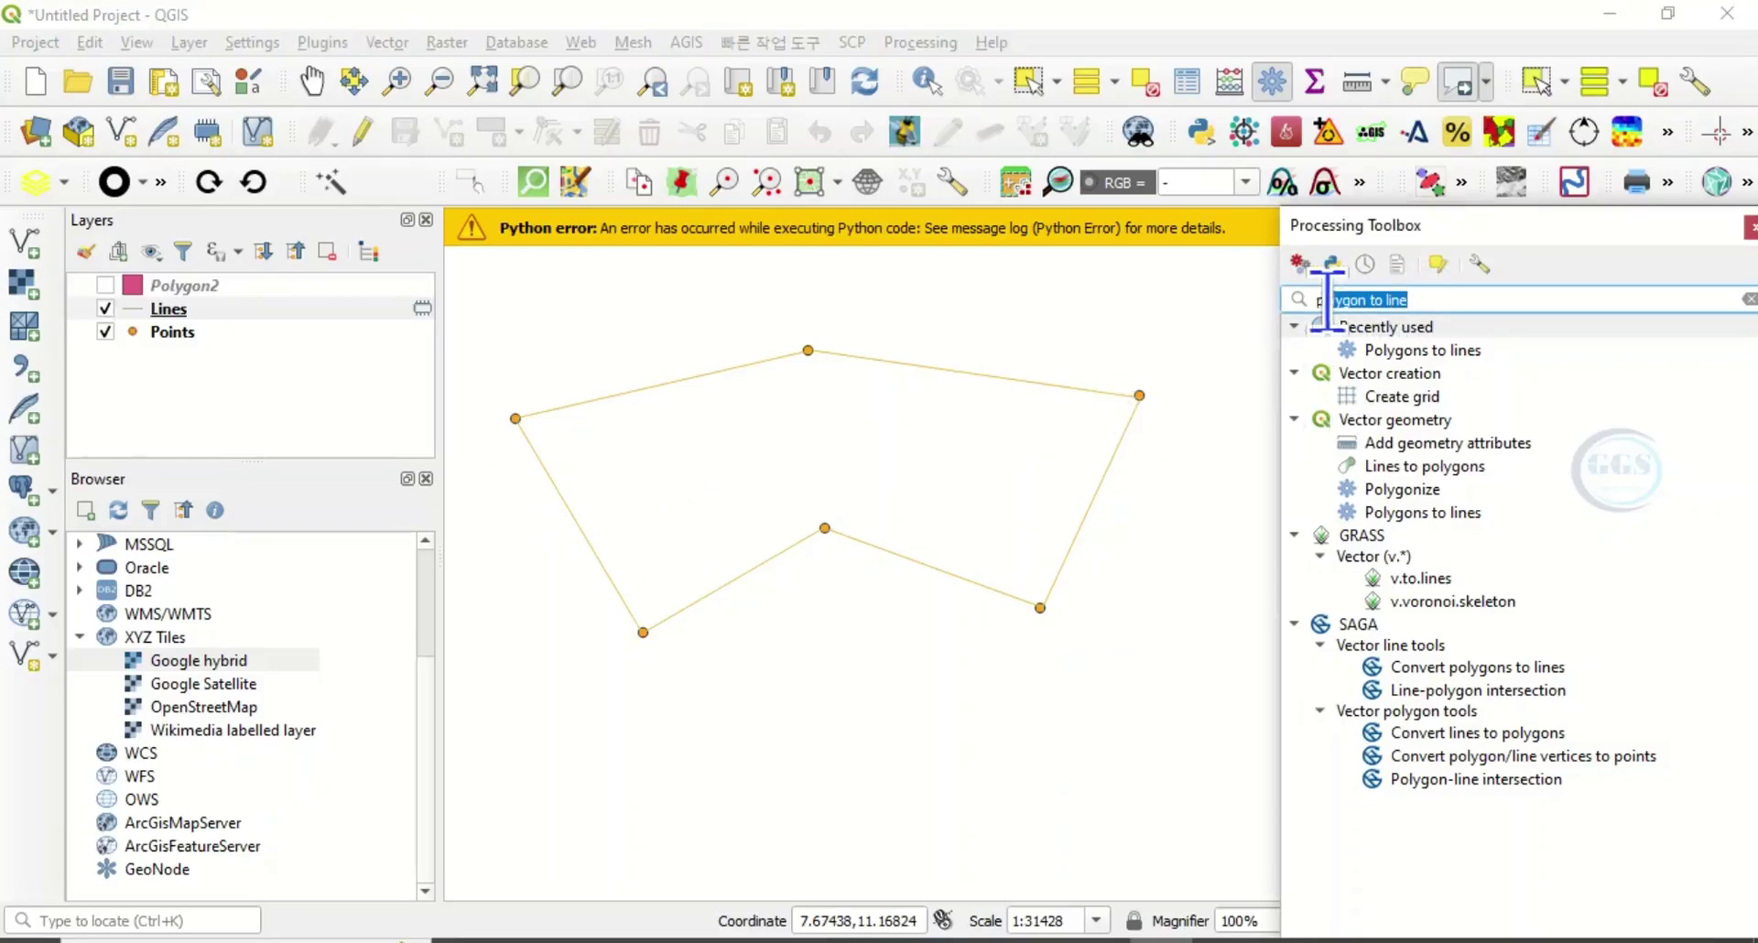
pyautogui.write('explode')
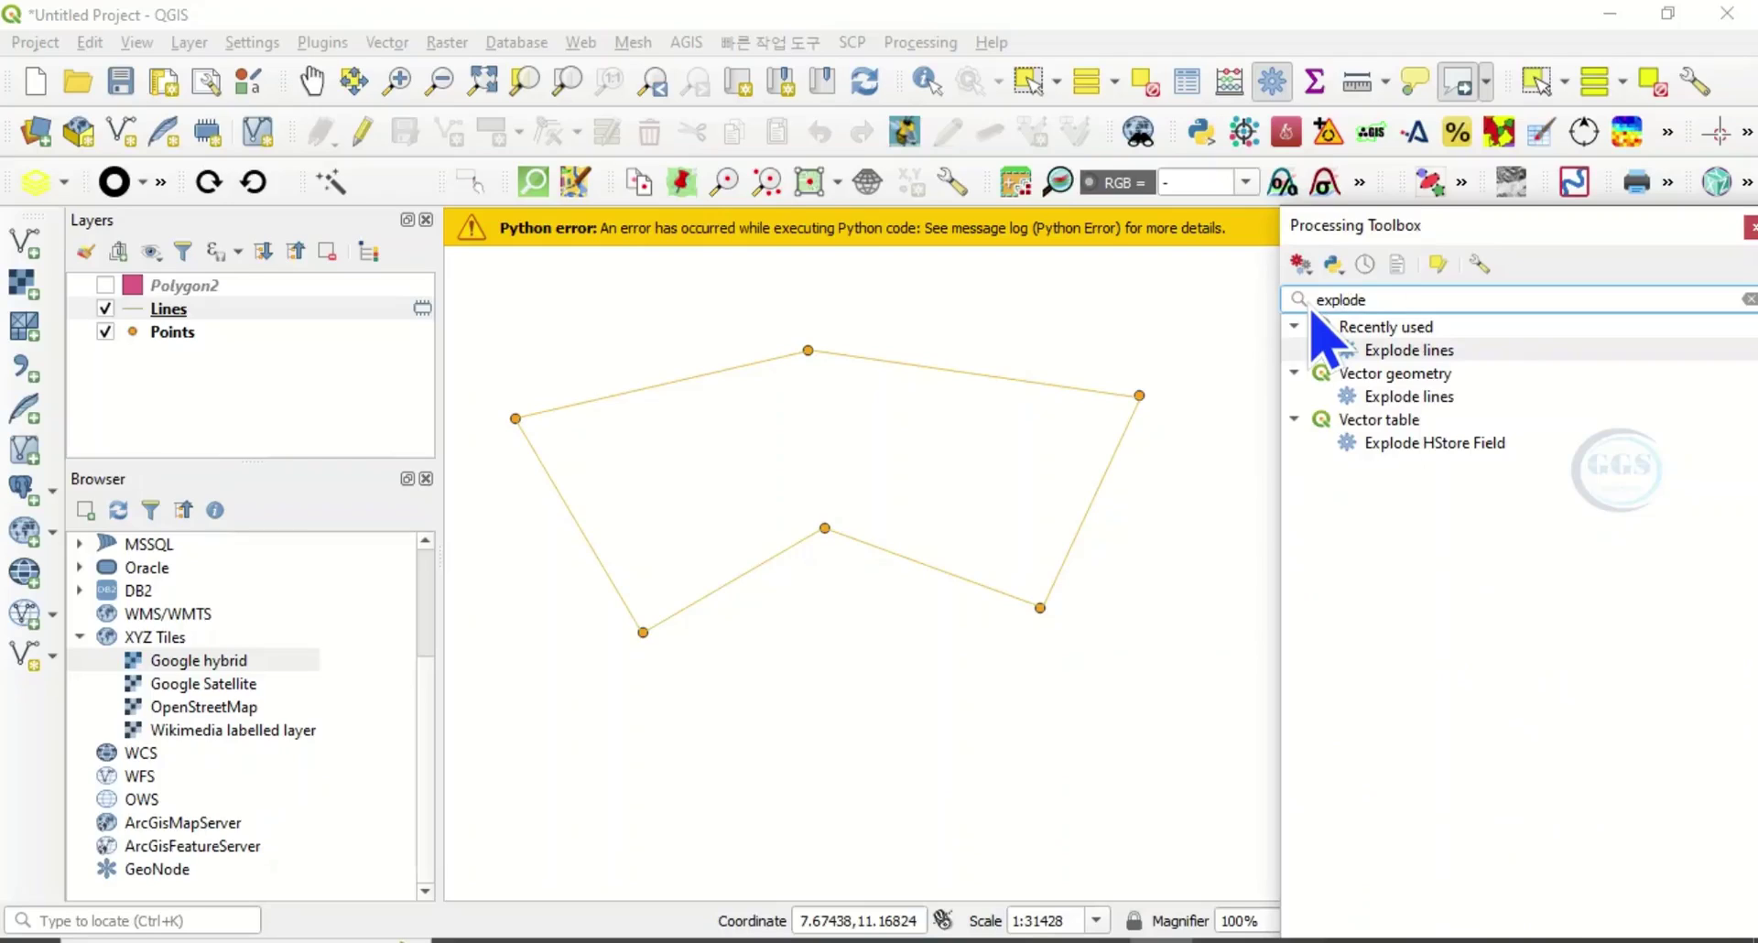
pyautogui.doubleClick(1429, 400)
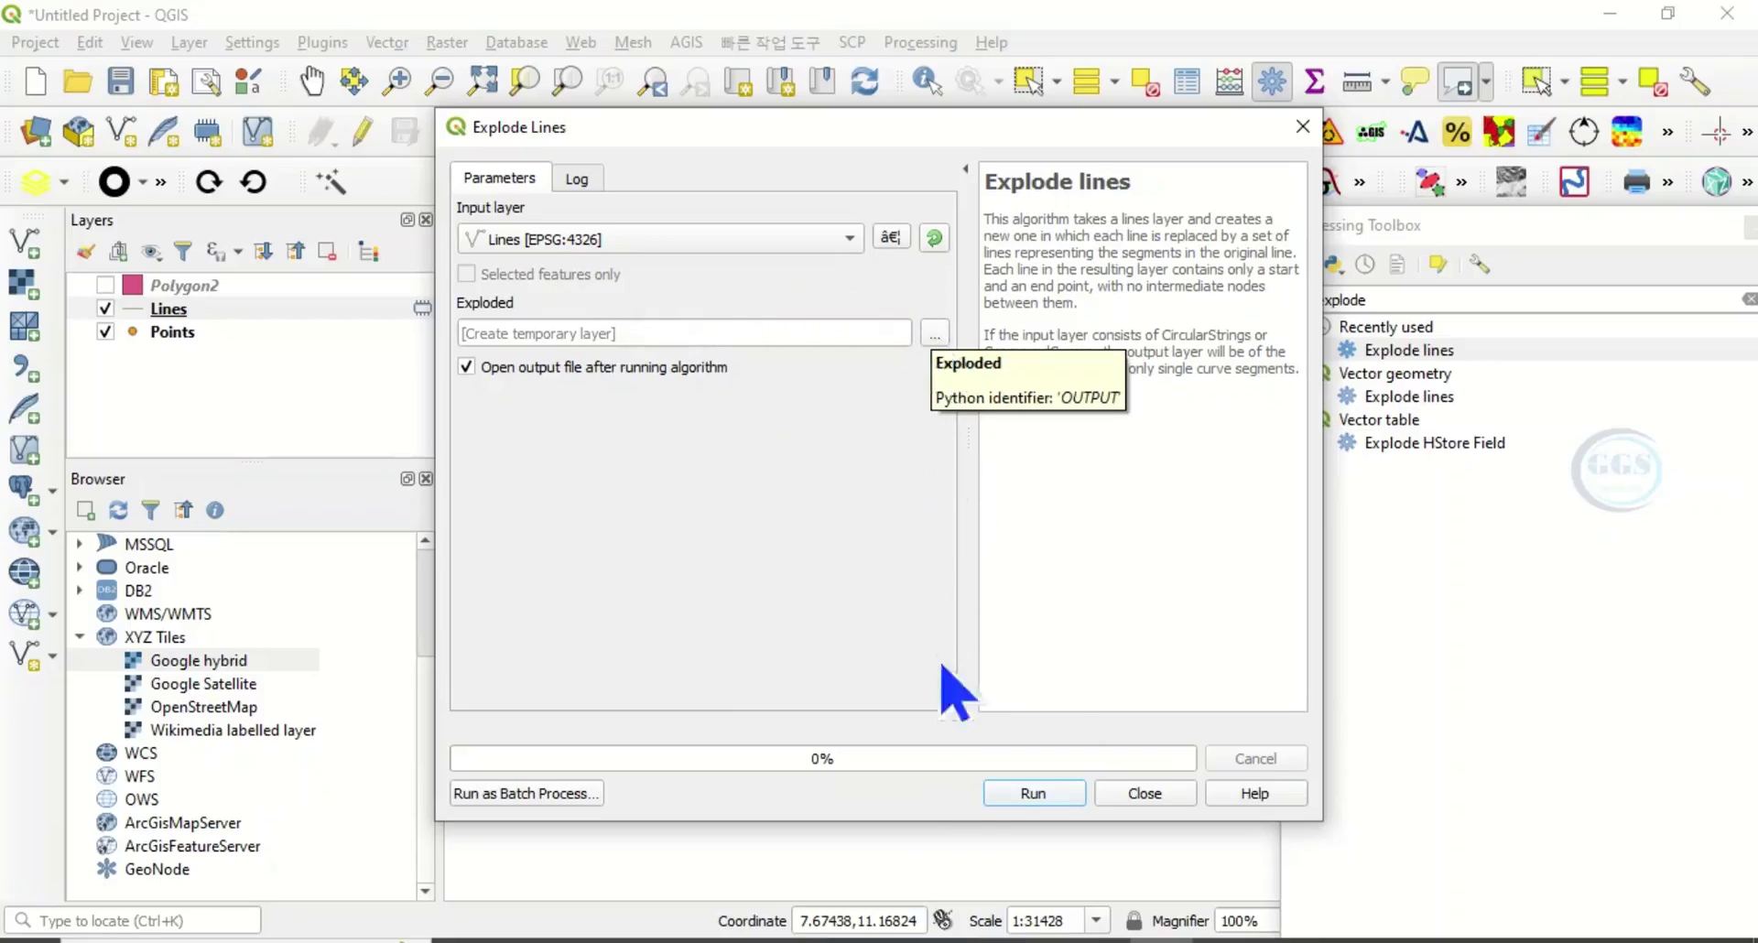
pyautogui.click(1033, 794)
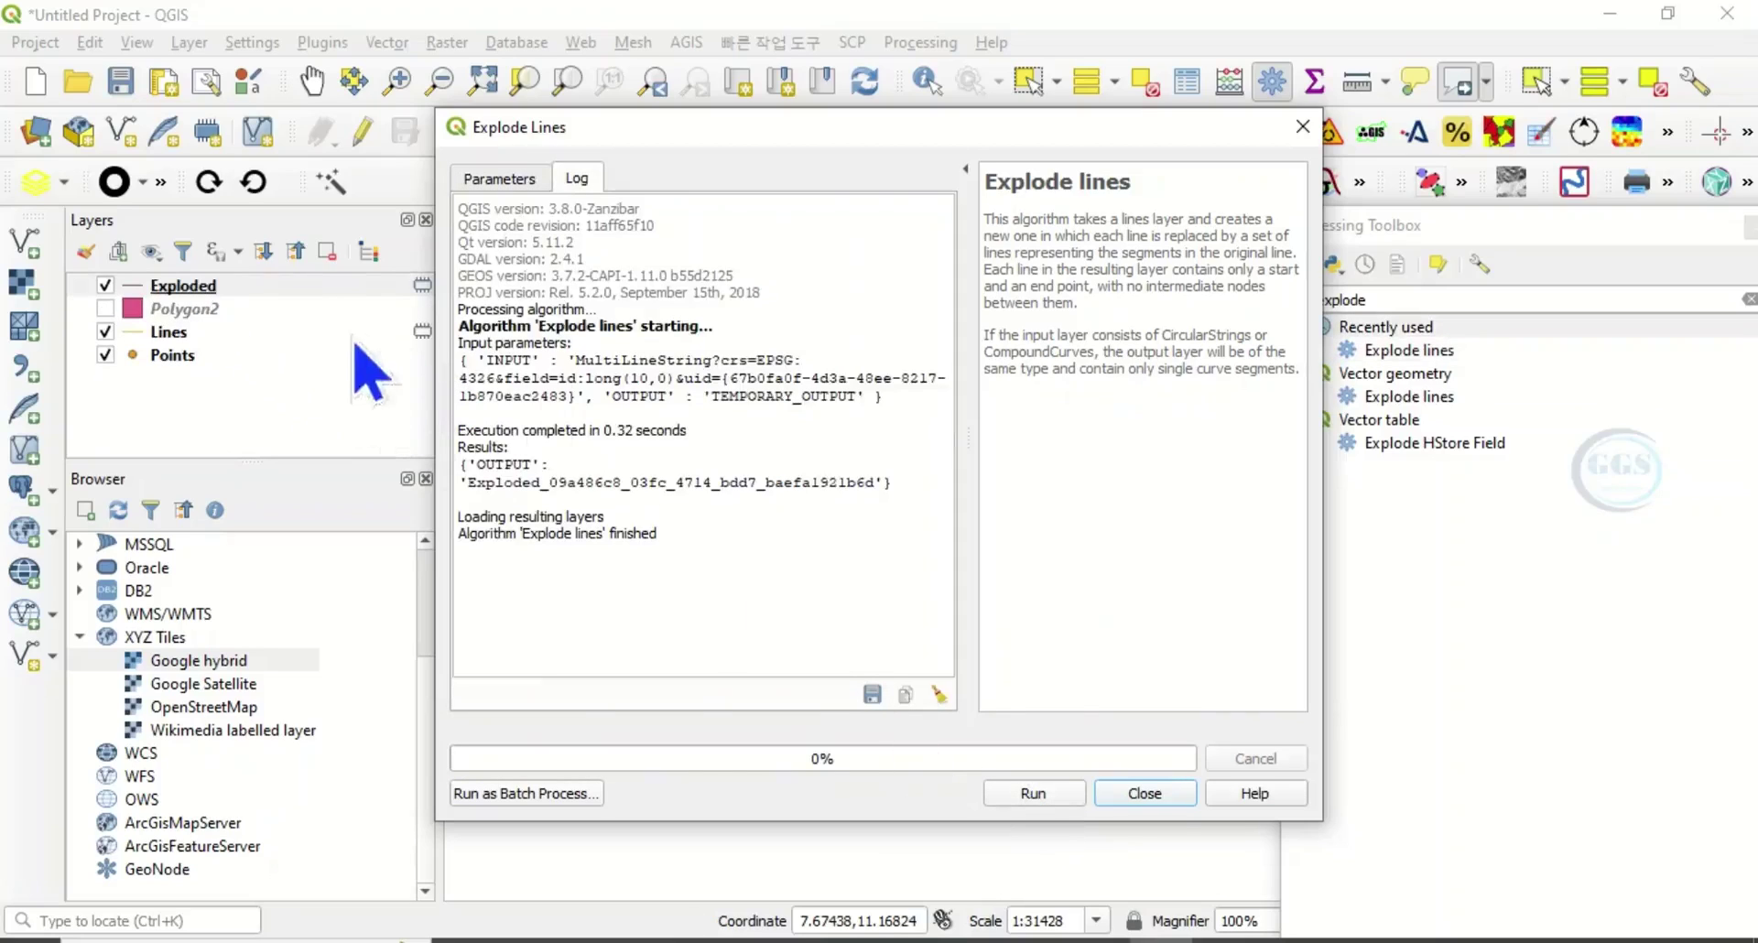
# - Close the Explode lines window, hide Lines, and close the toolbox and Python error bar
pyautogui.click(1144, 793)
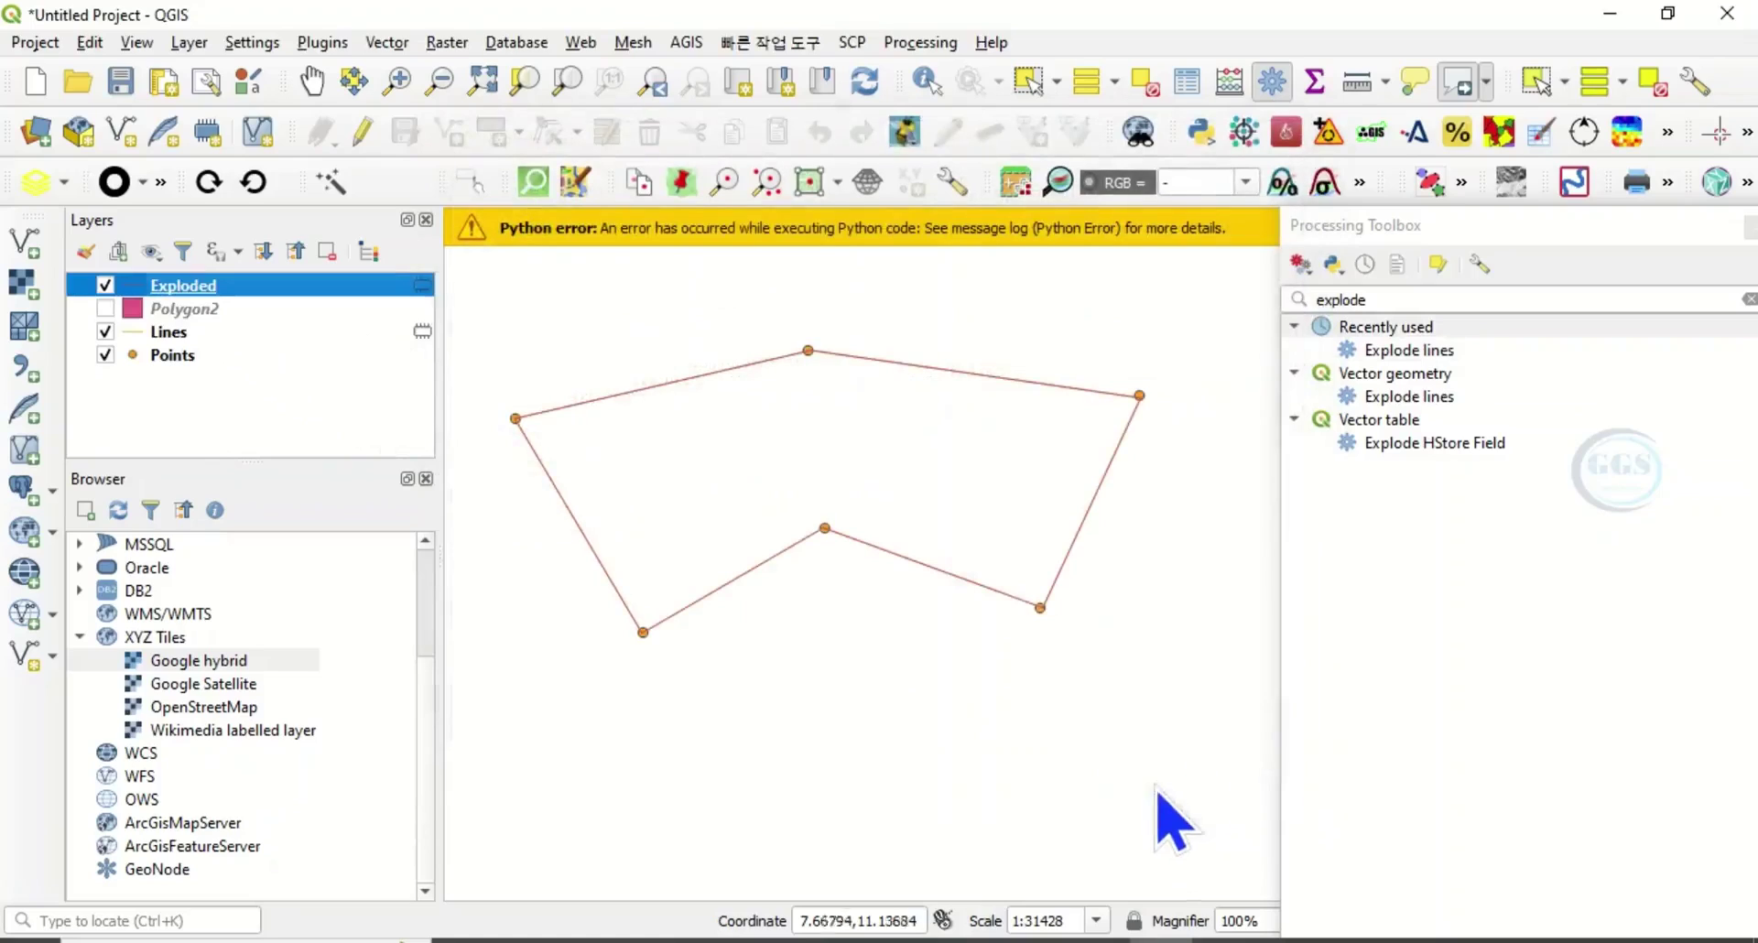
pyautogui.click(105, 356)
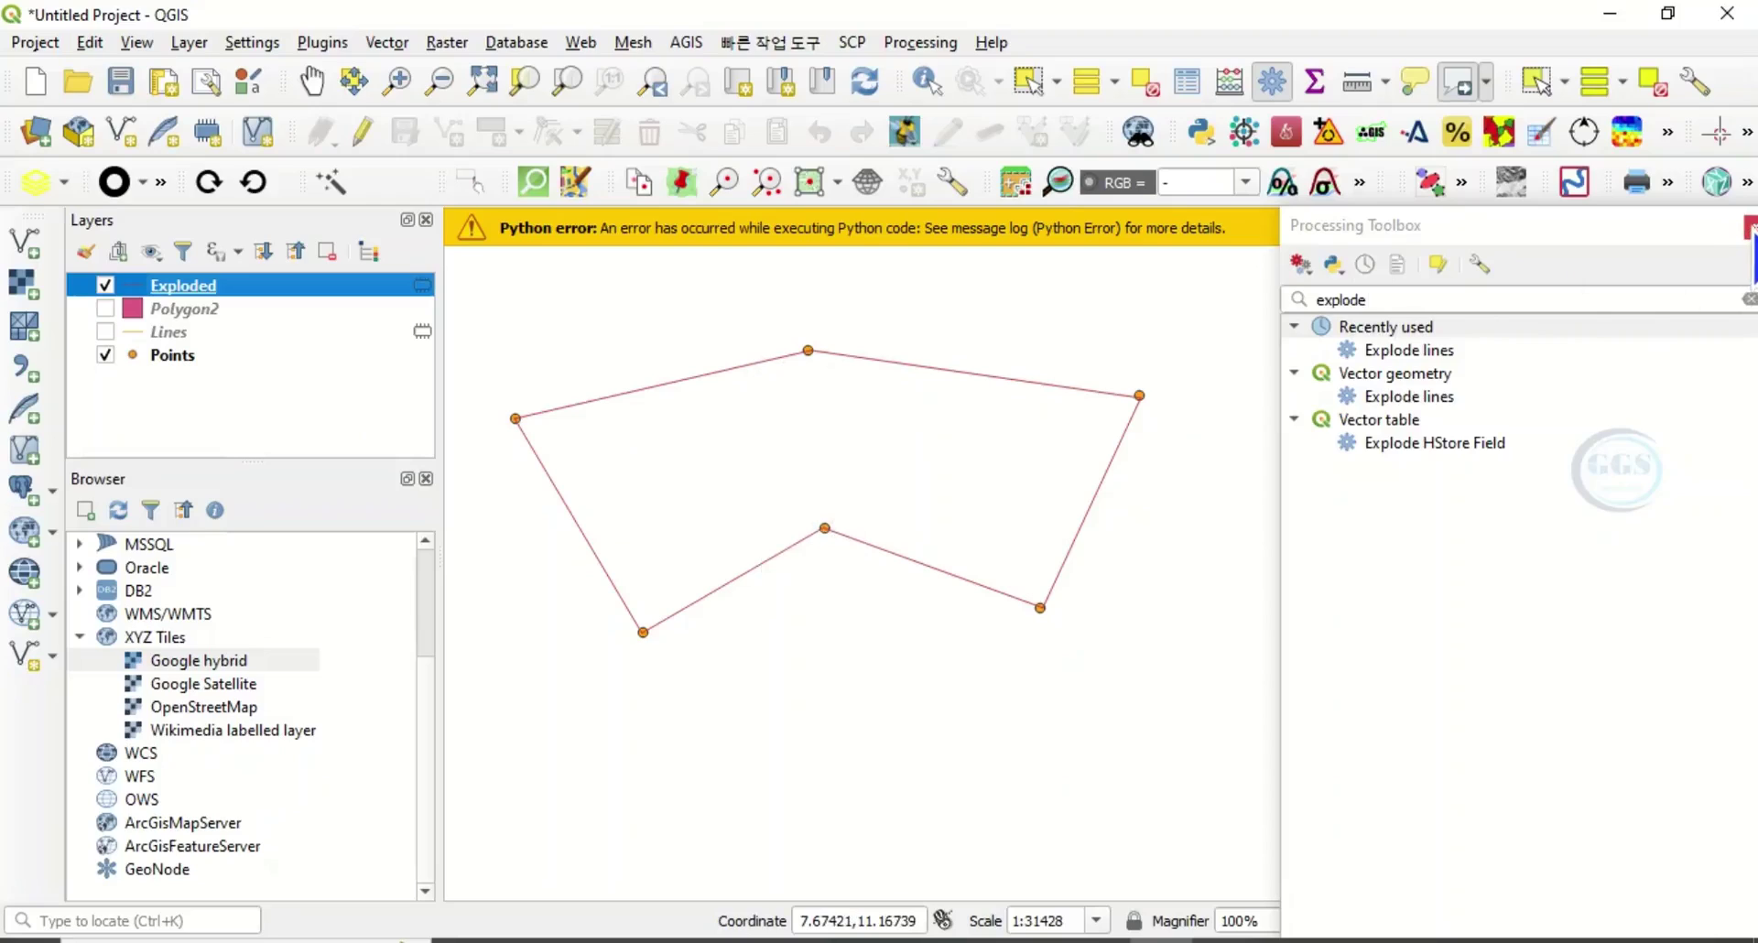
pyautogui.click(1750, 229)
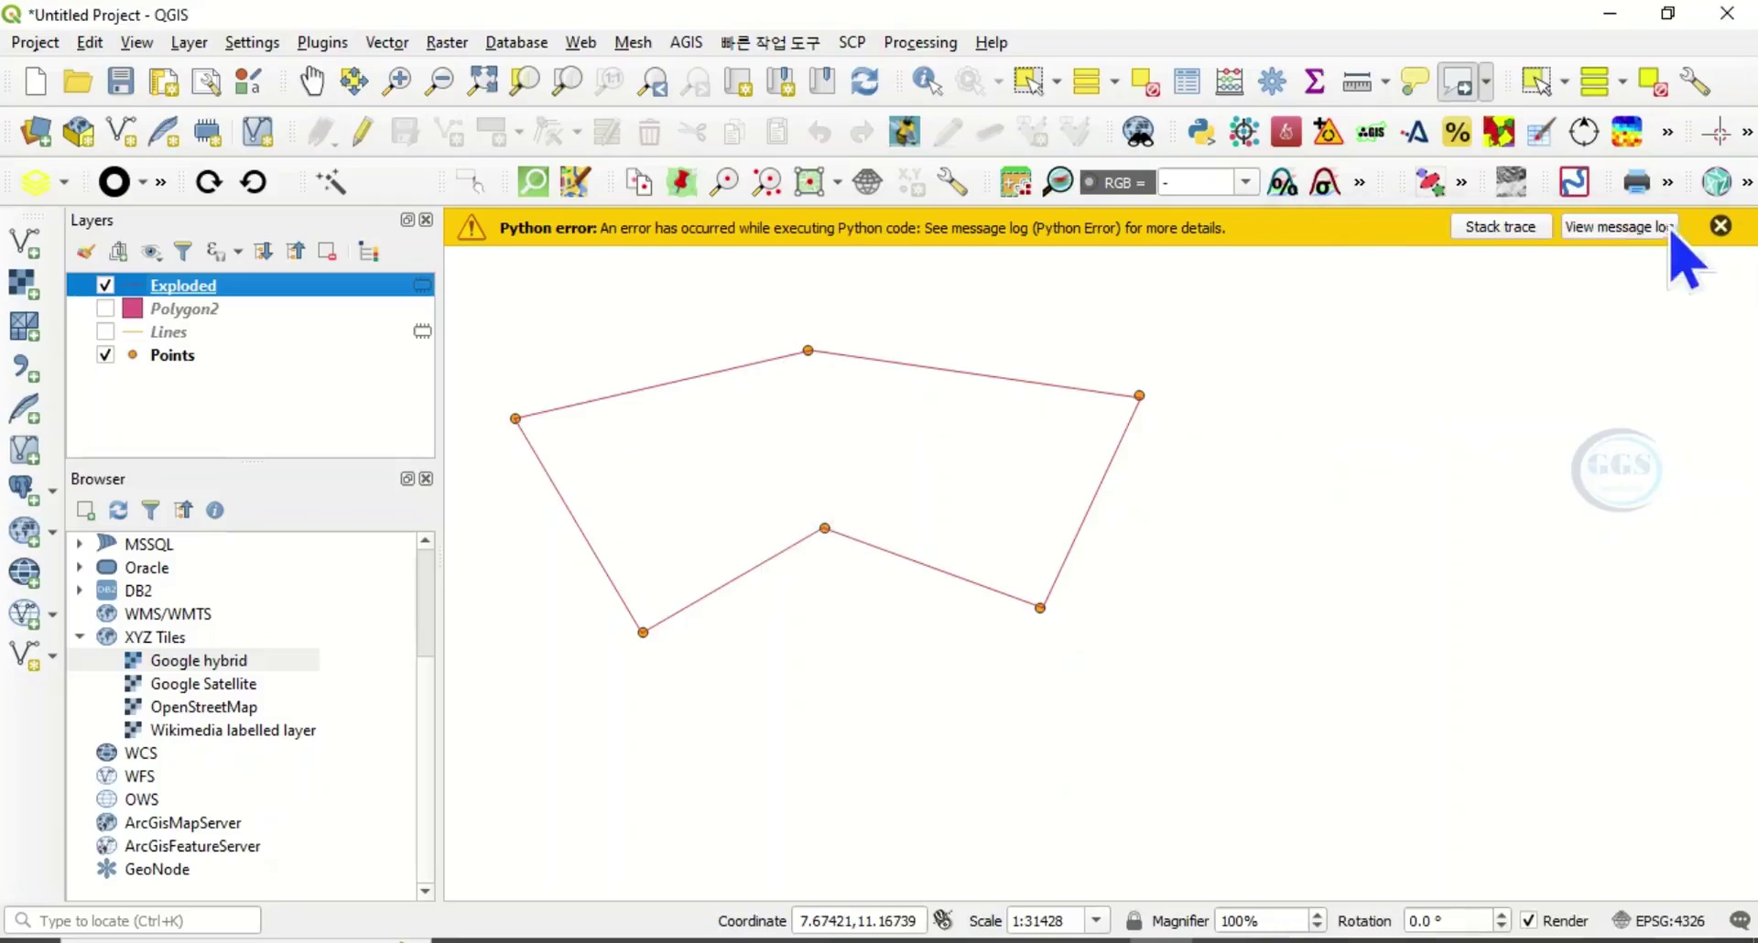
pyautogui.click(1719, 225)
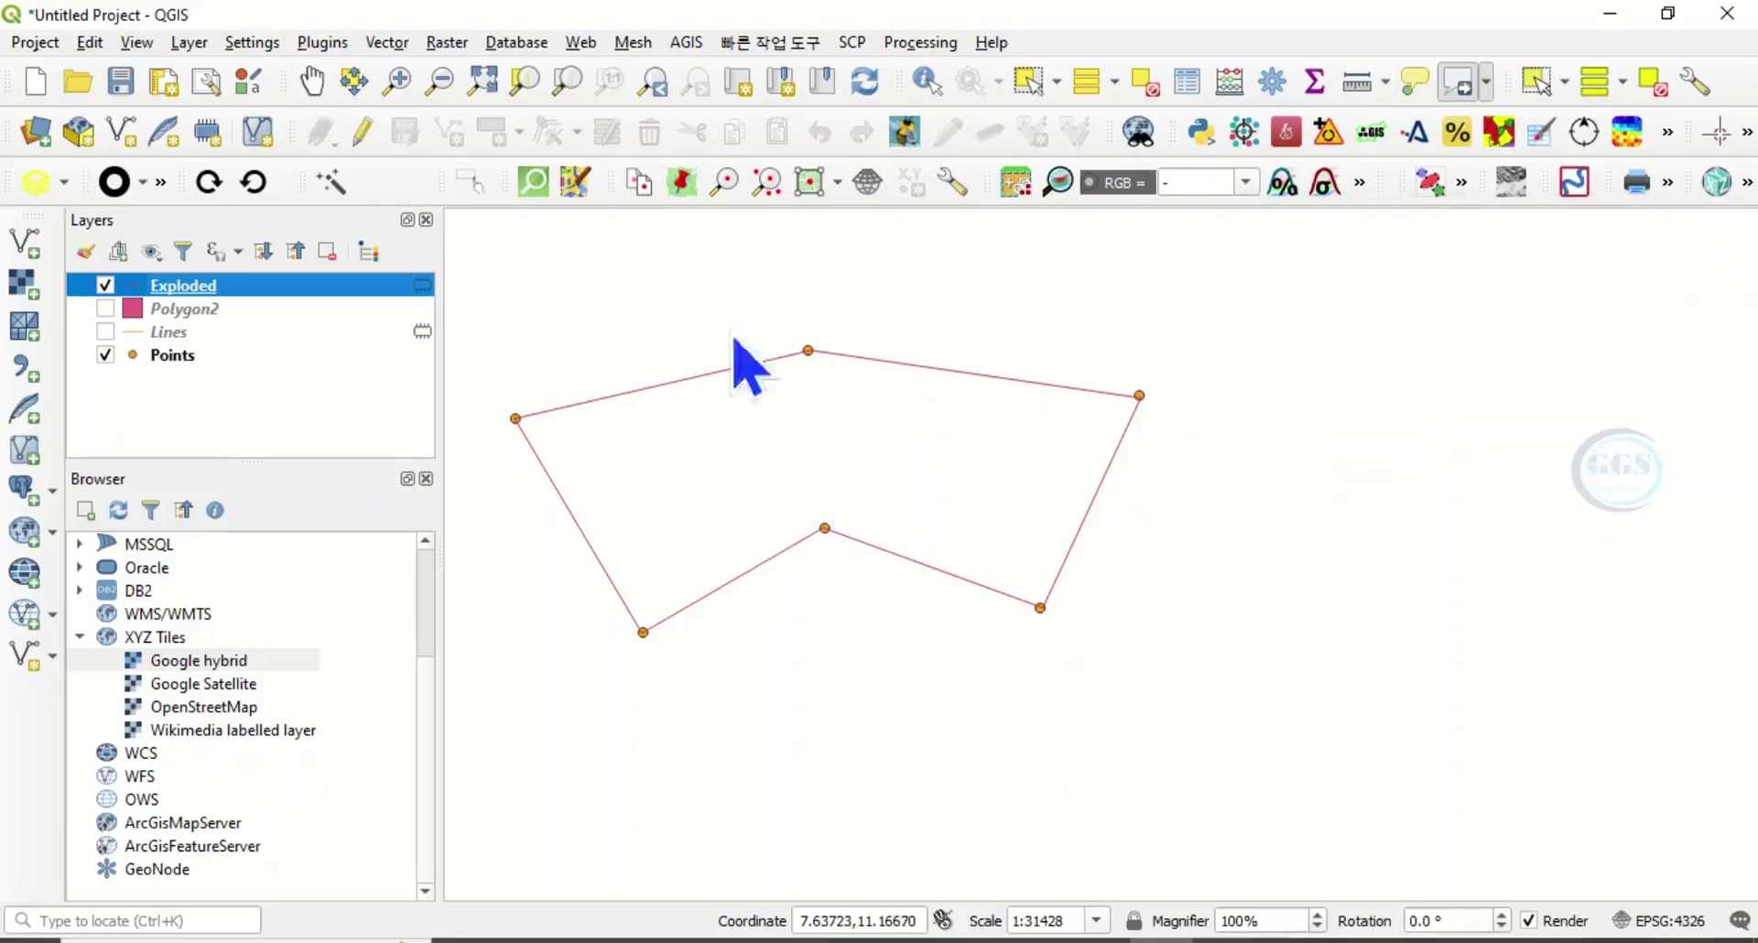
# - Give the Exploded layer's simple line symbol a red-orange colour and 0.86 mm stroke width
pyautogui.rightClick(186, 291)
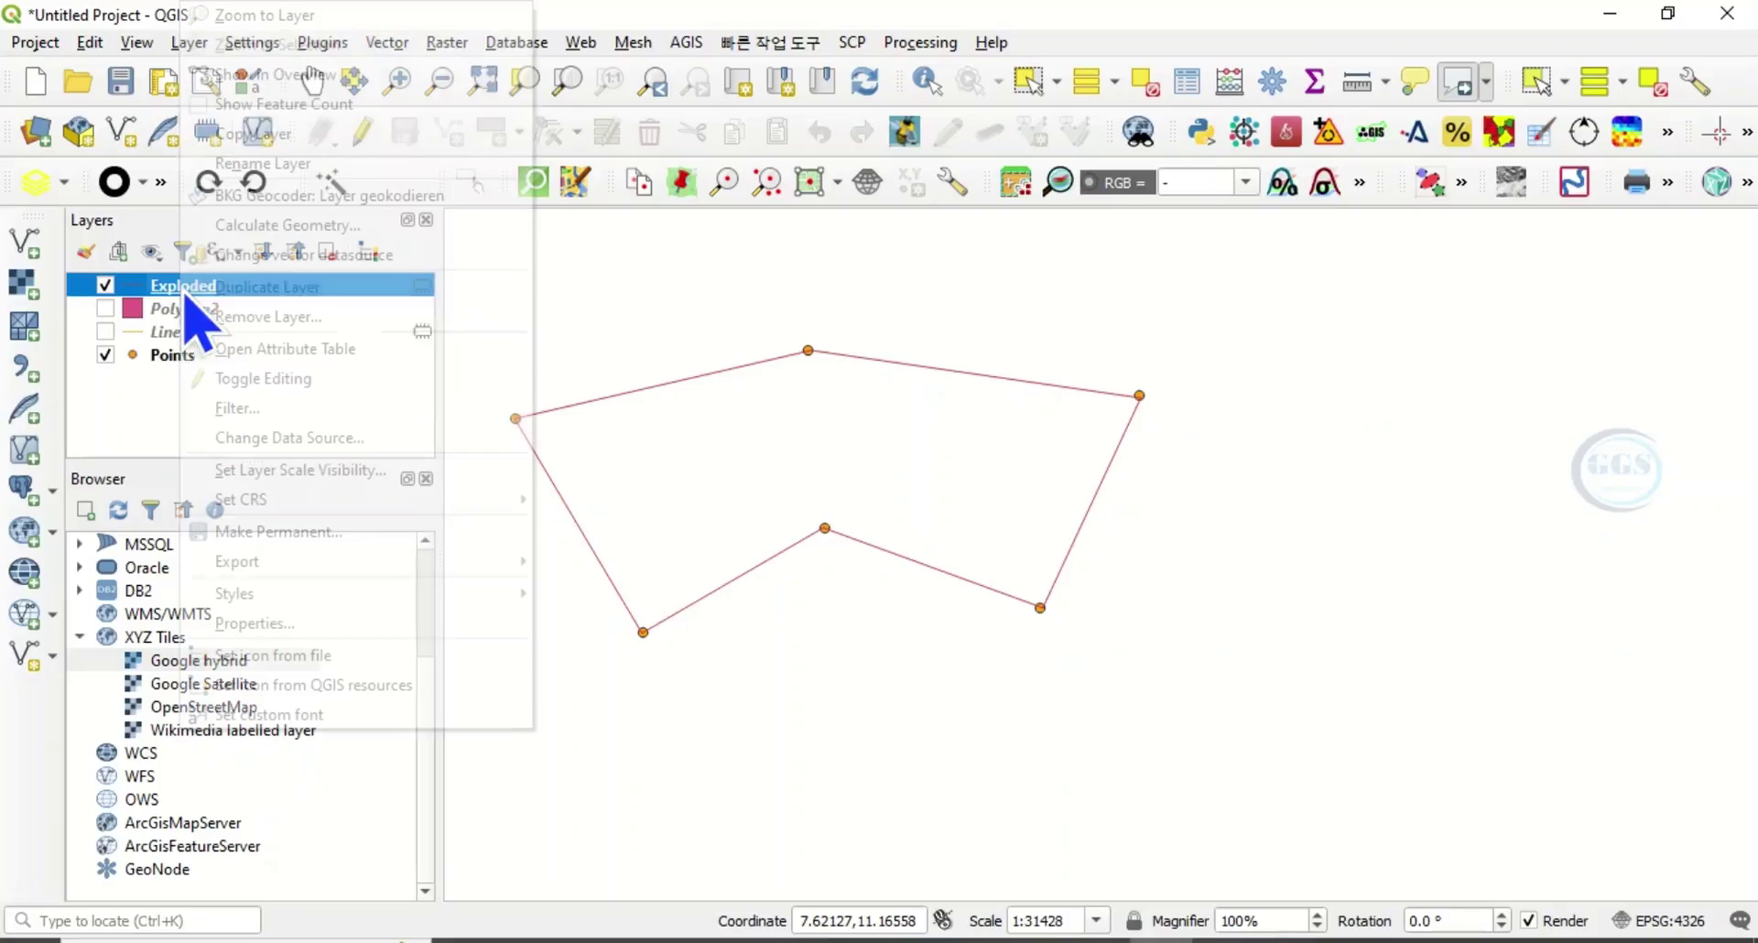
pyautogui.click(254, 632)
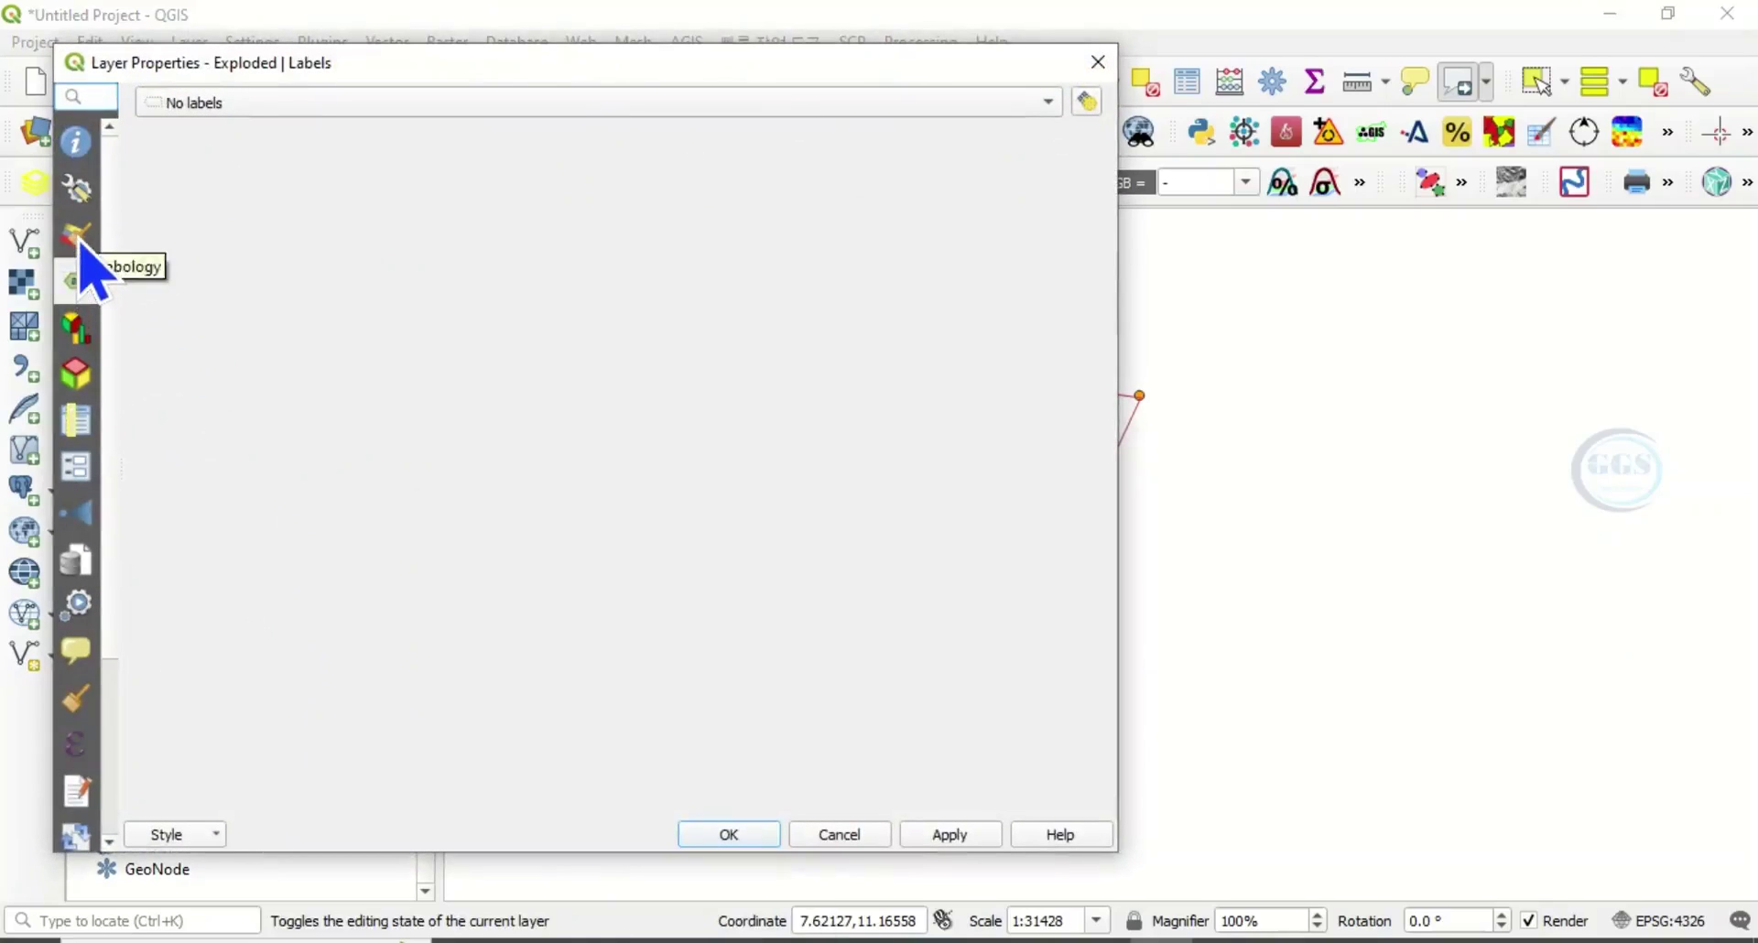
pyautogui.click(78, 236)
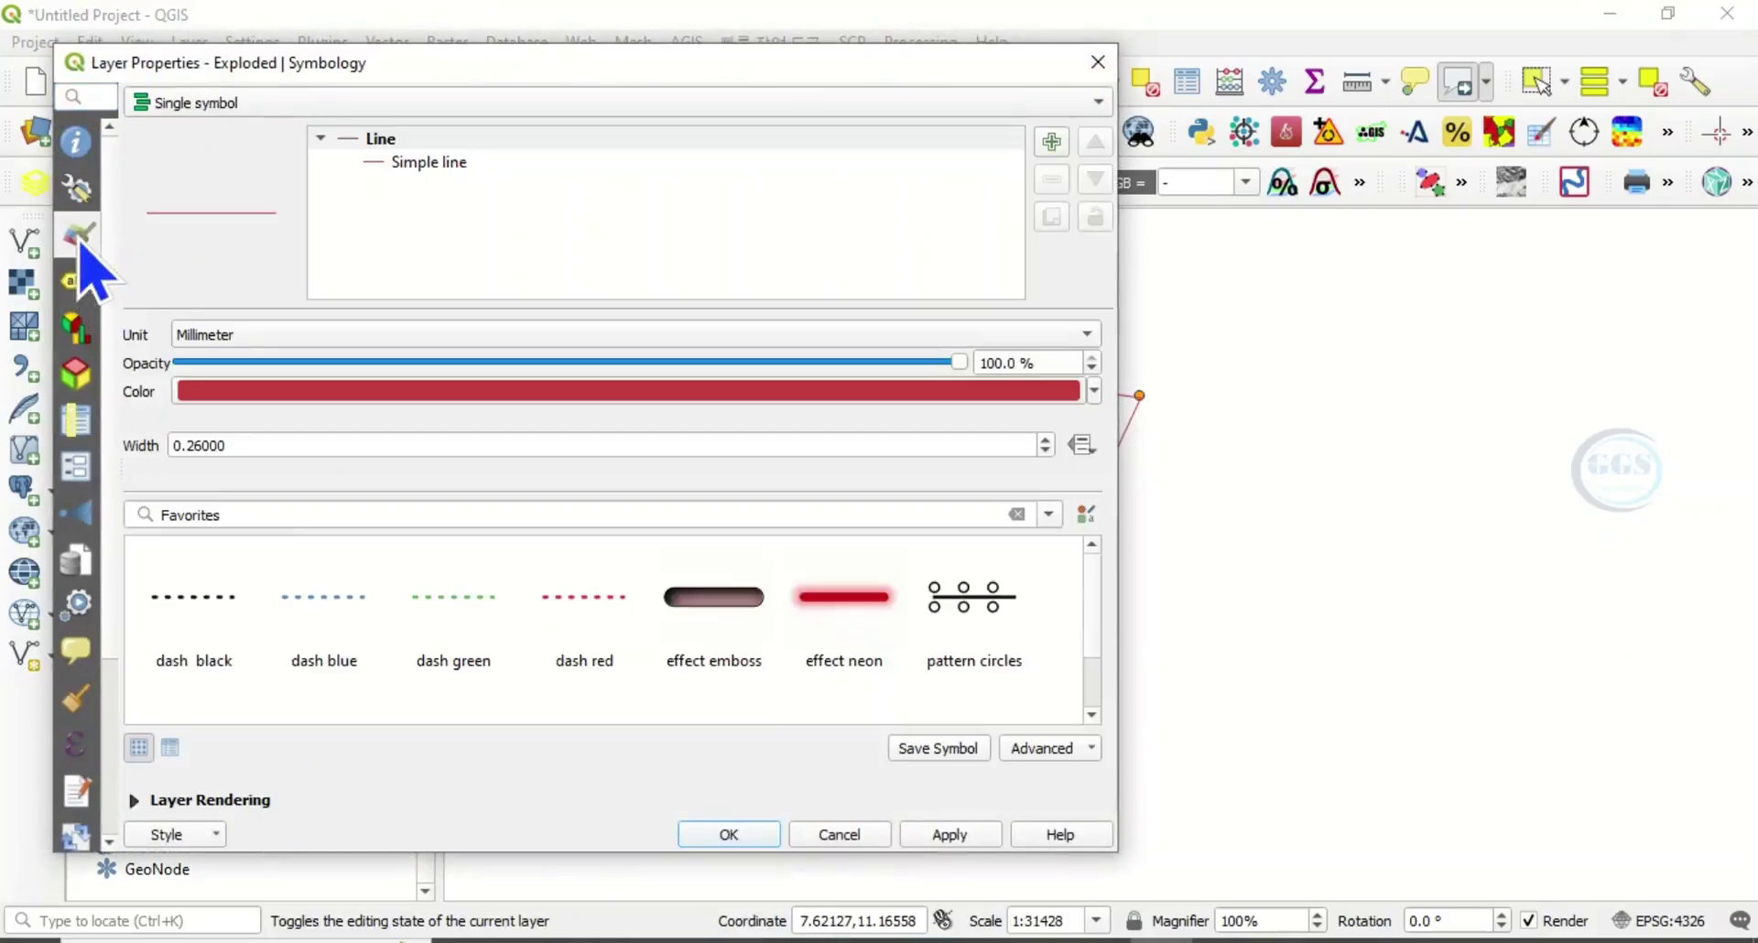
pyautogui.click(442, 170)
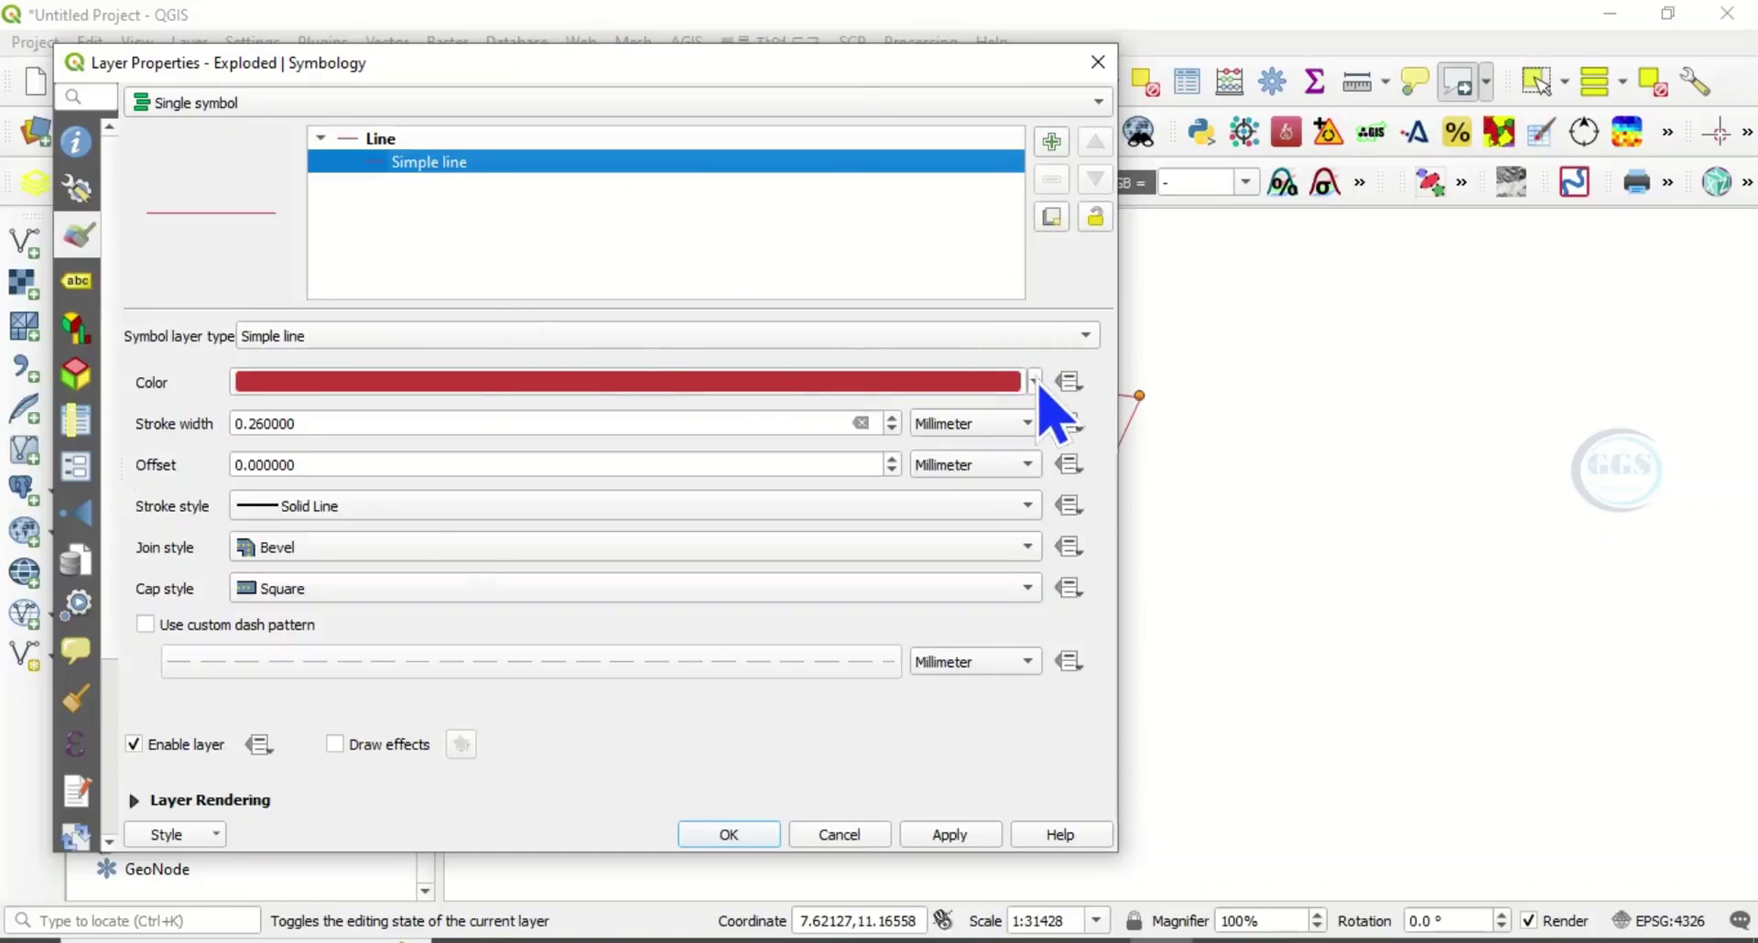
pyautogui.click(1035, 383)
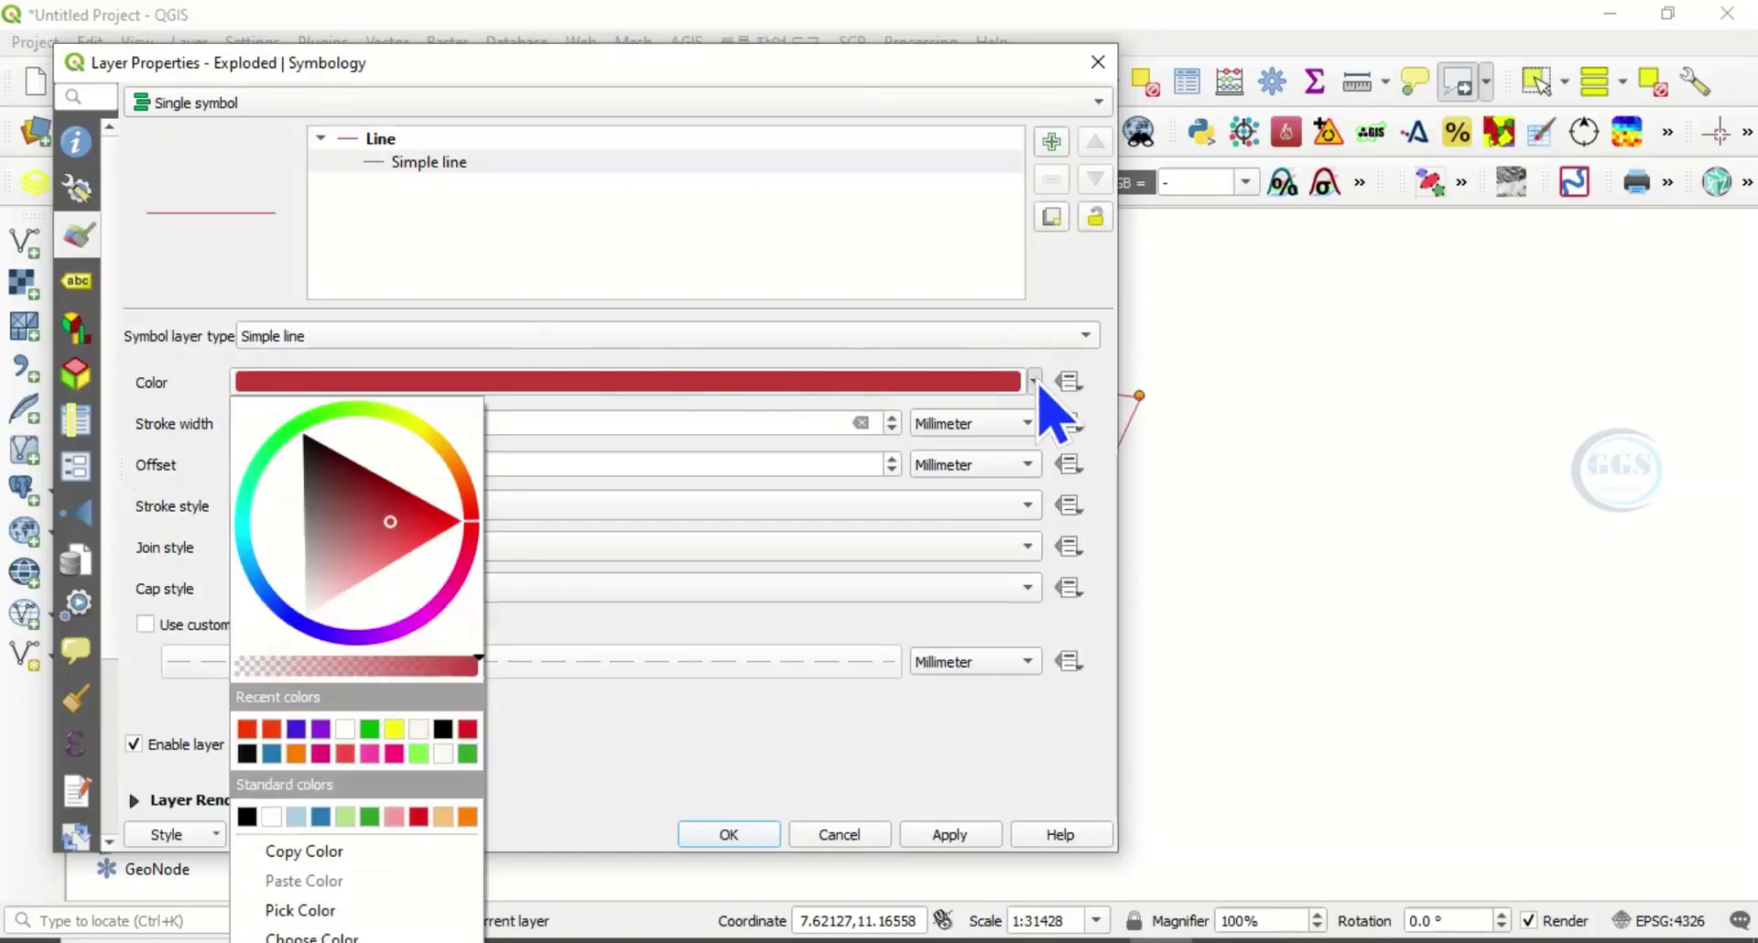
pyautogui.click(271, 730)
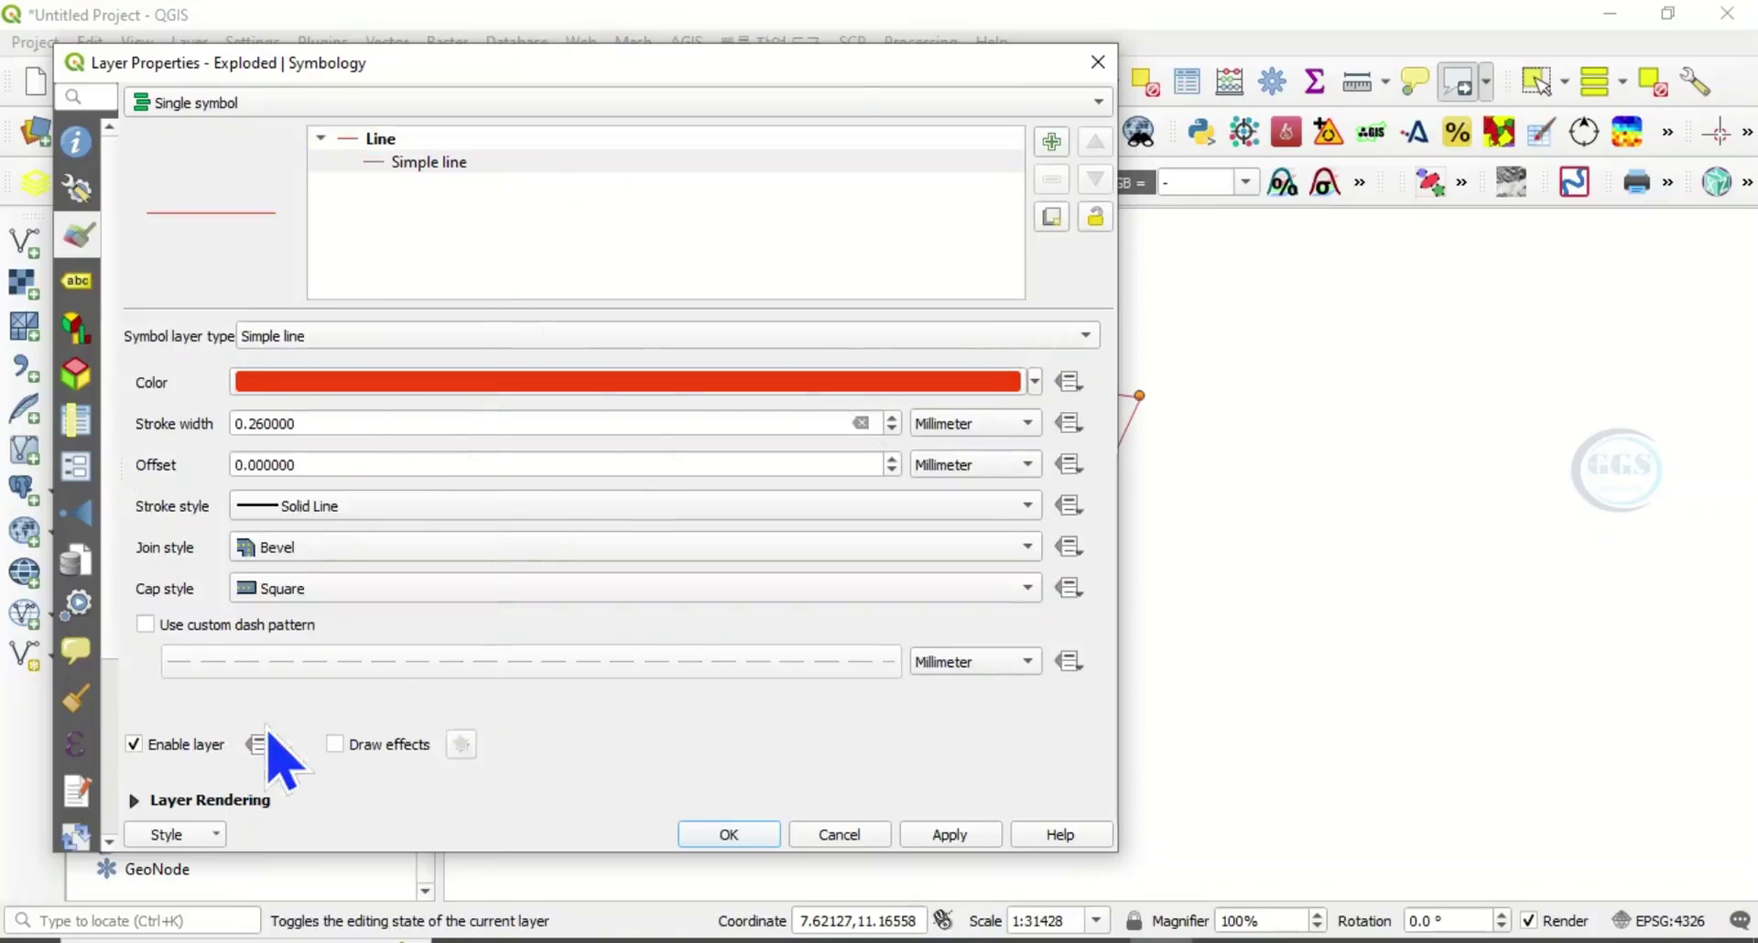
pyautogui.click(891, 418)
pyautogui.click(891, 419)
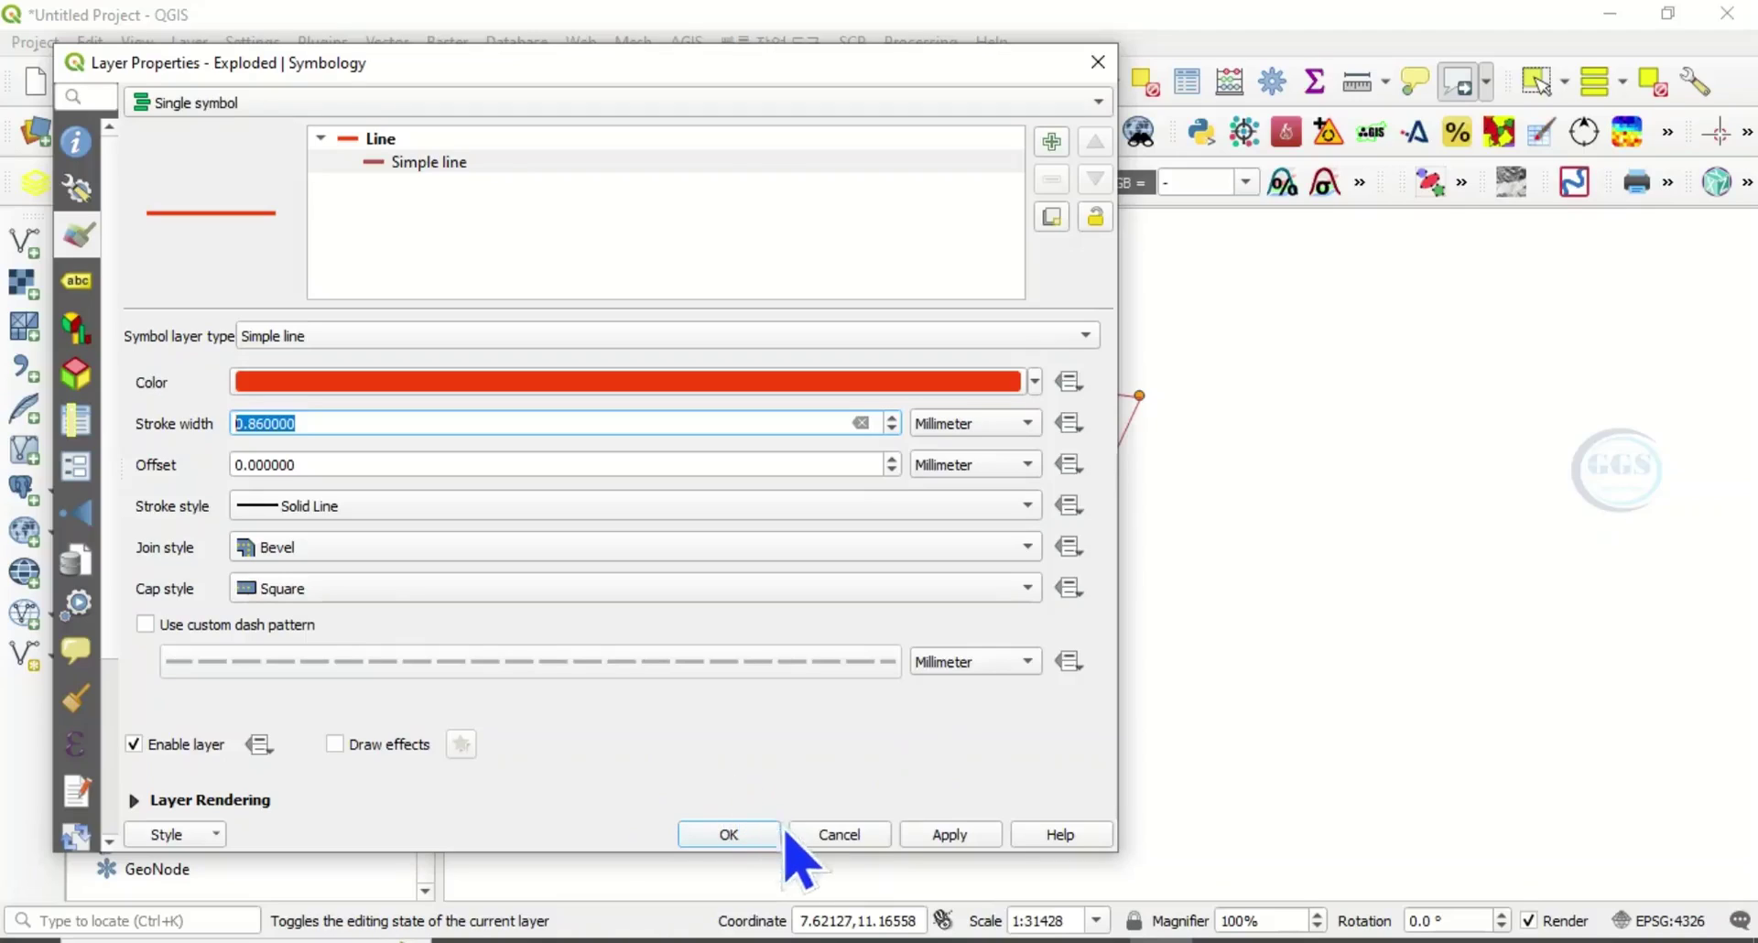
# - Turn on Single labels for Exploded showing $length, and apply them
pyautogui.click(77, 281)
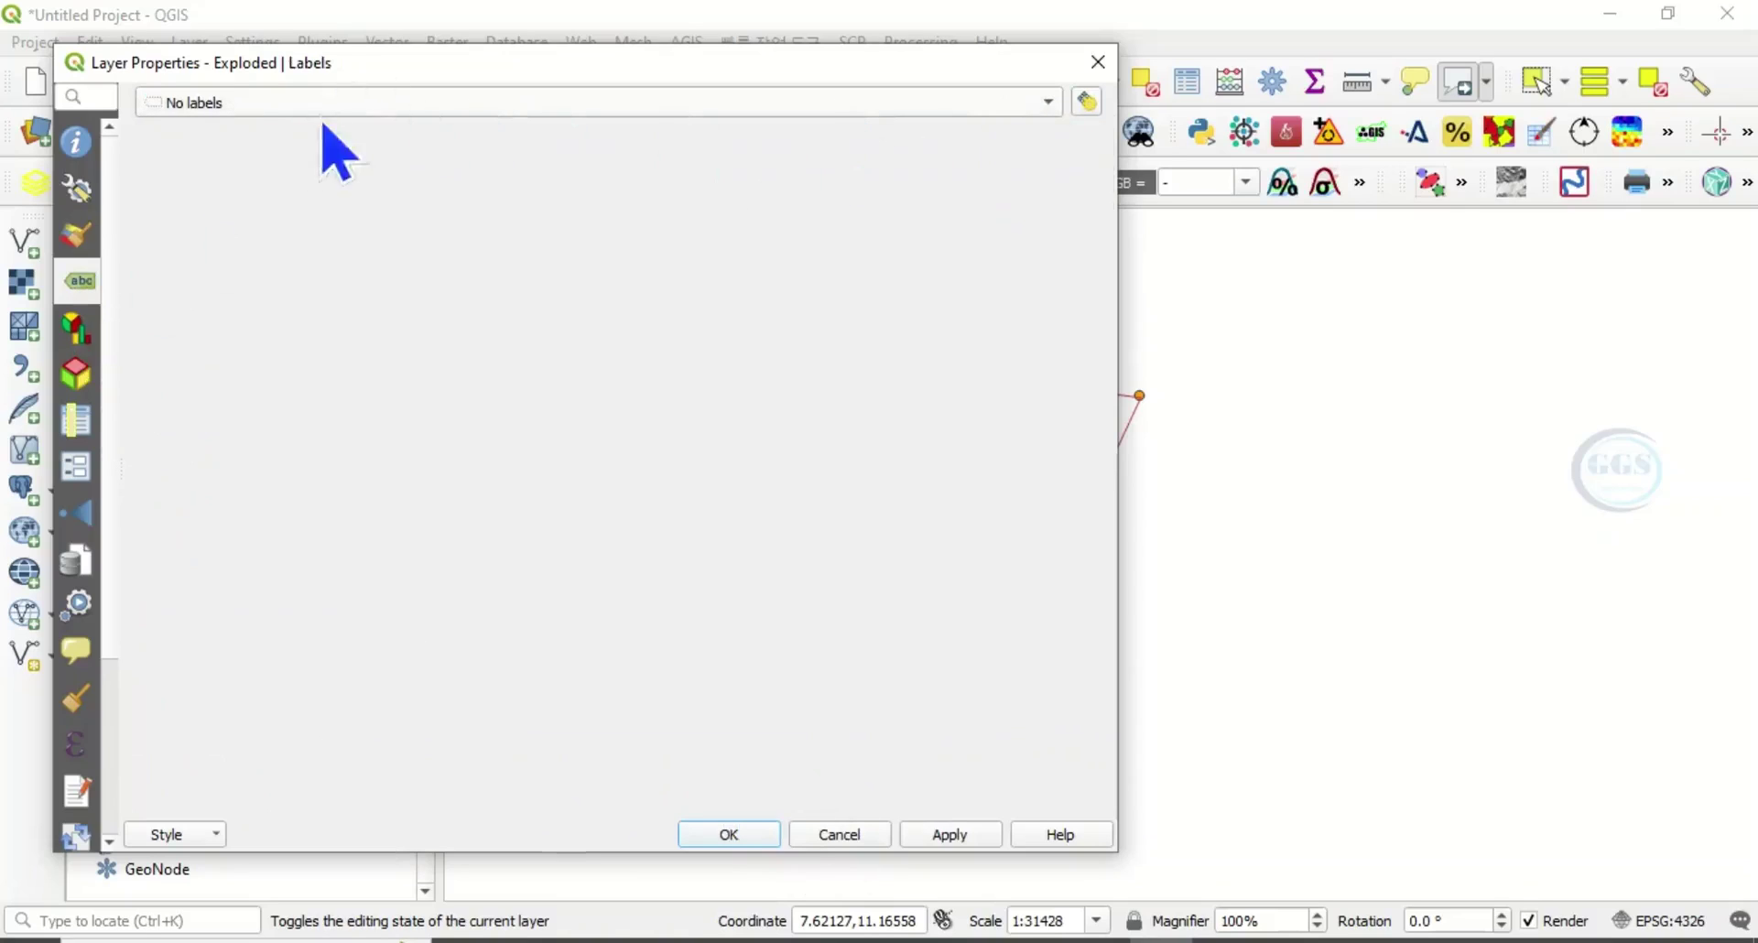
pyautogui.click(1047, 105)
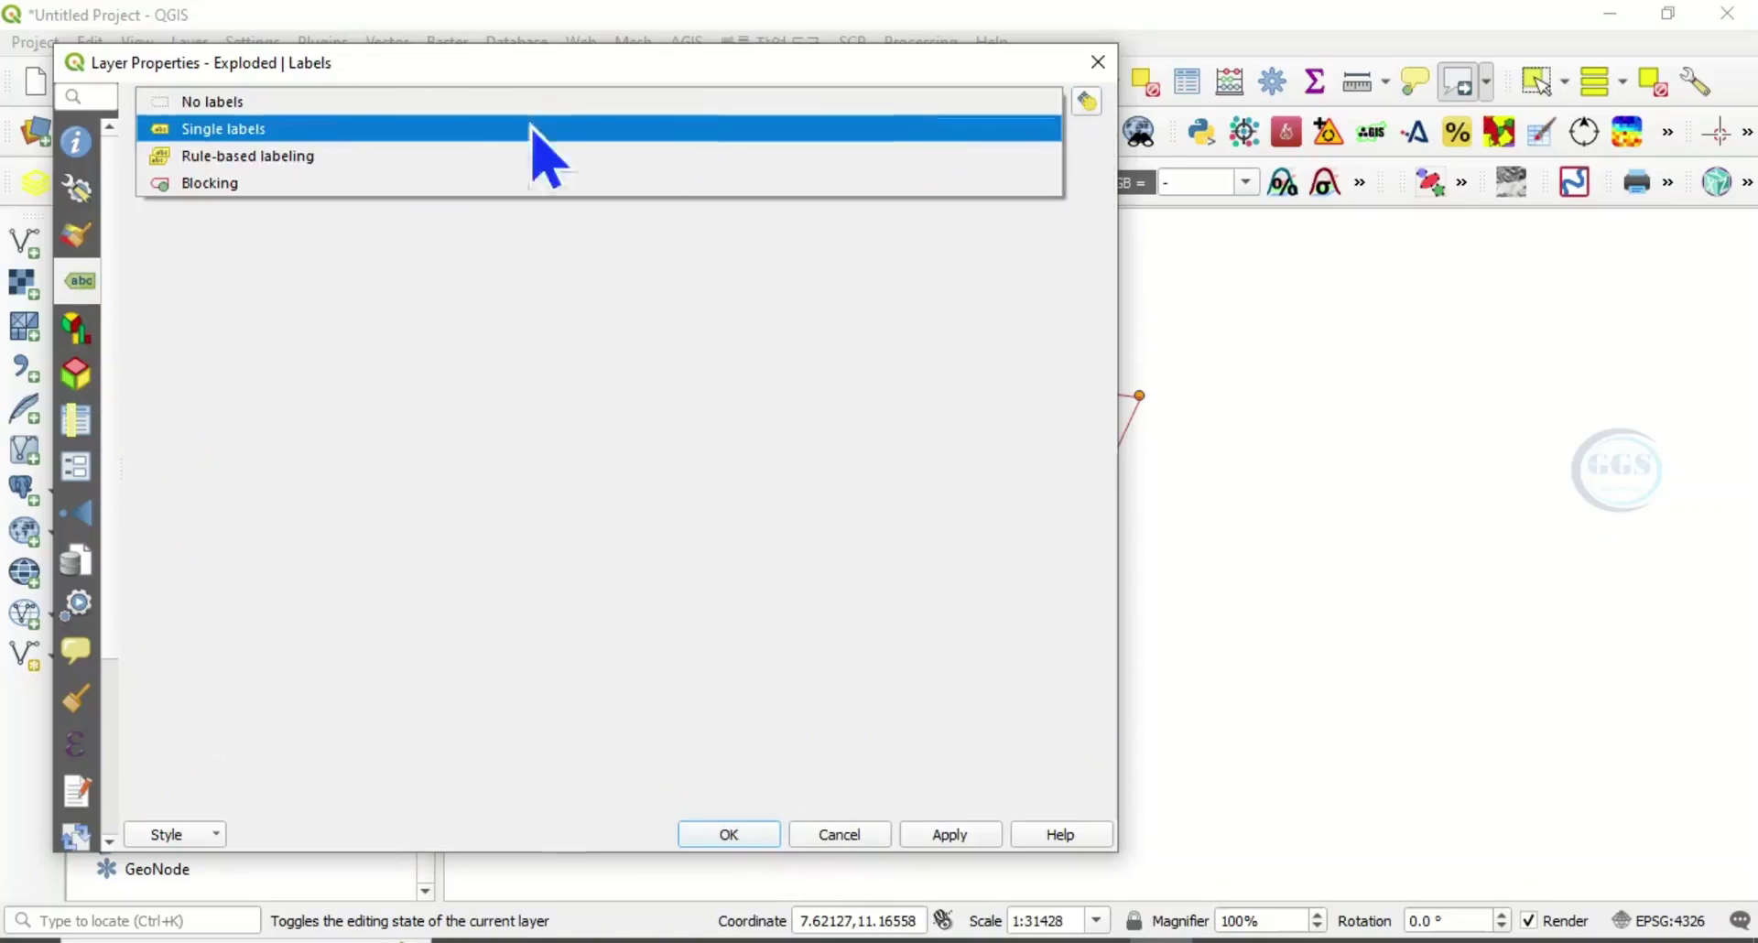
pyautogui.click(223, 136)
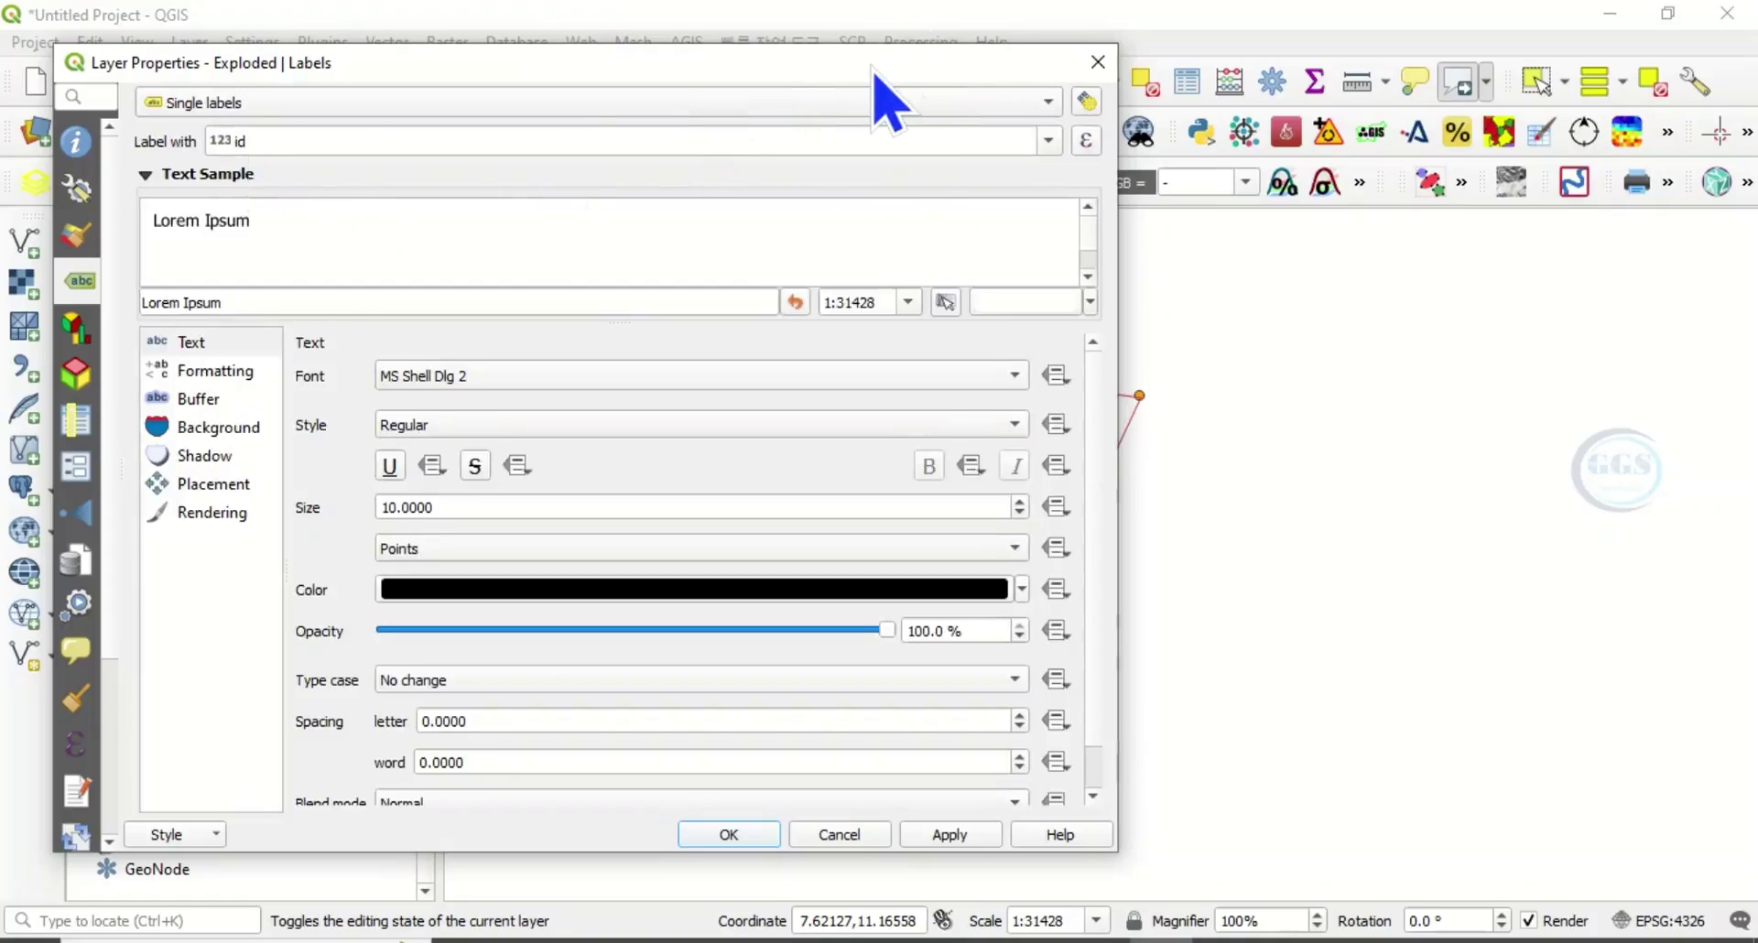
pyautogui.click(253, 140)
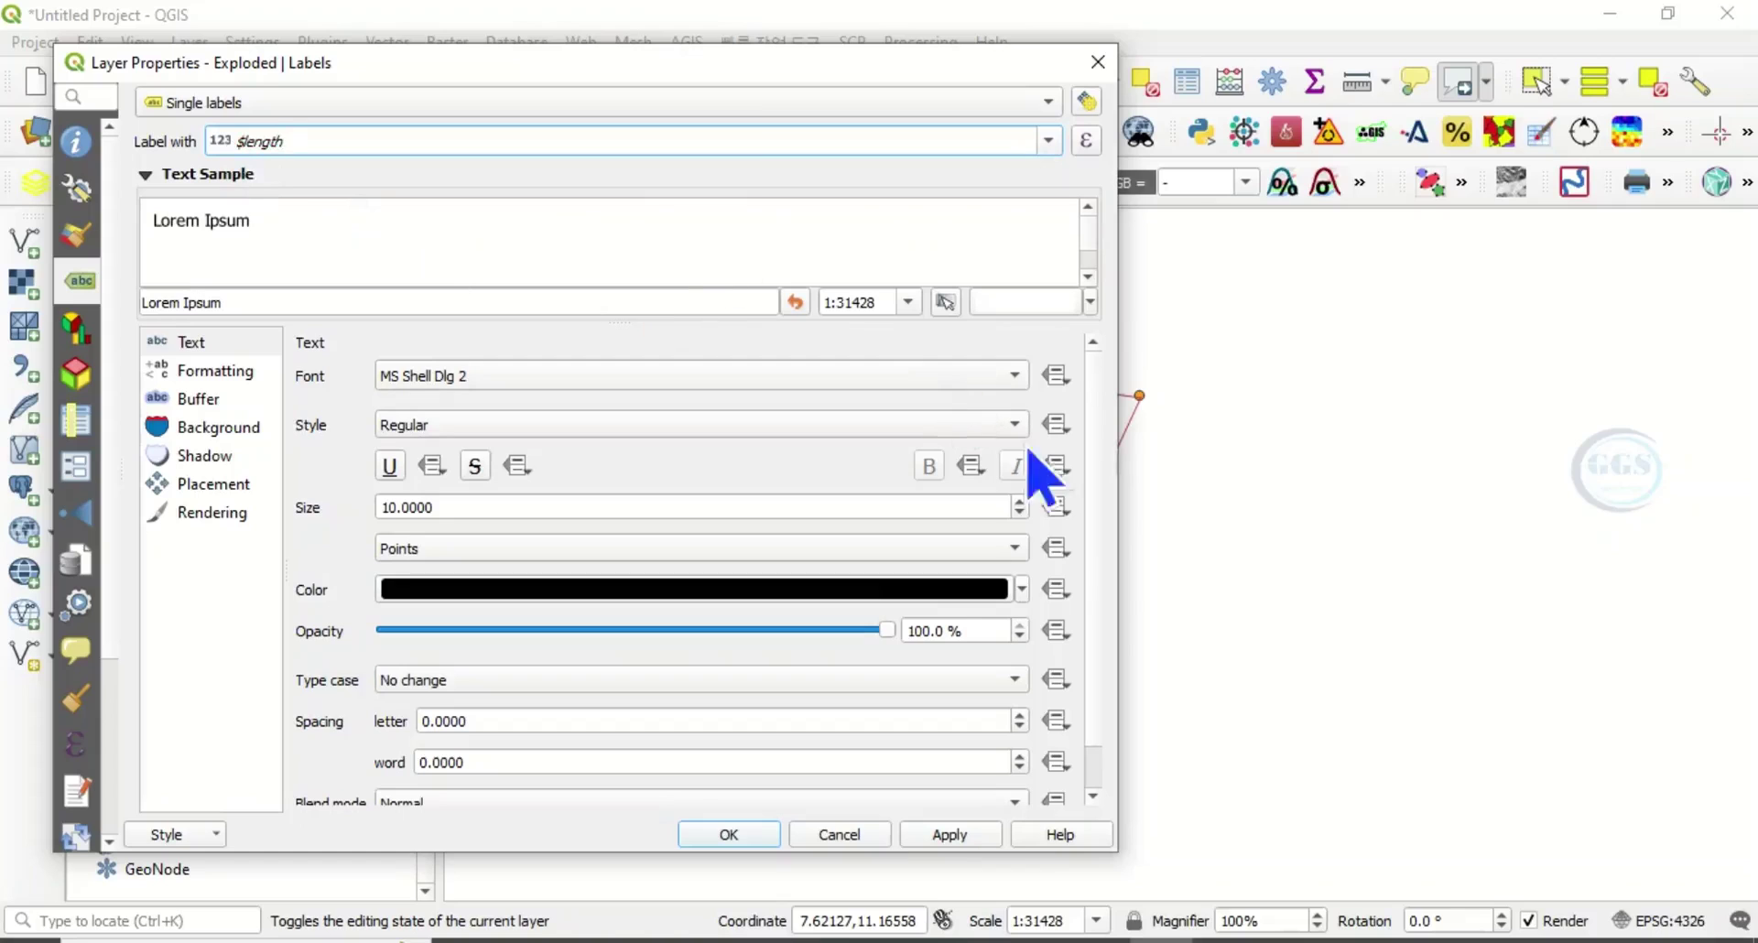
pyautogui.click(966, 838)
pyautogui.moveTo(779, 64); pyautogui.dragTo(181, 147)
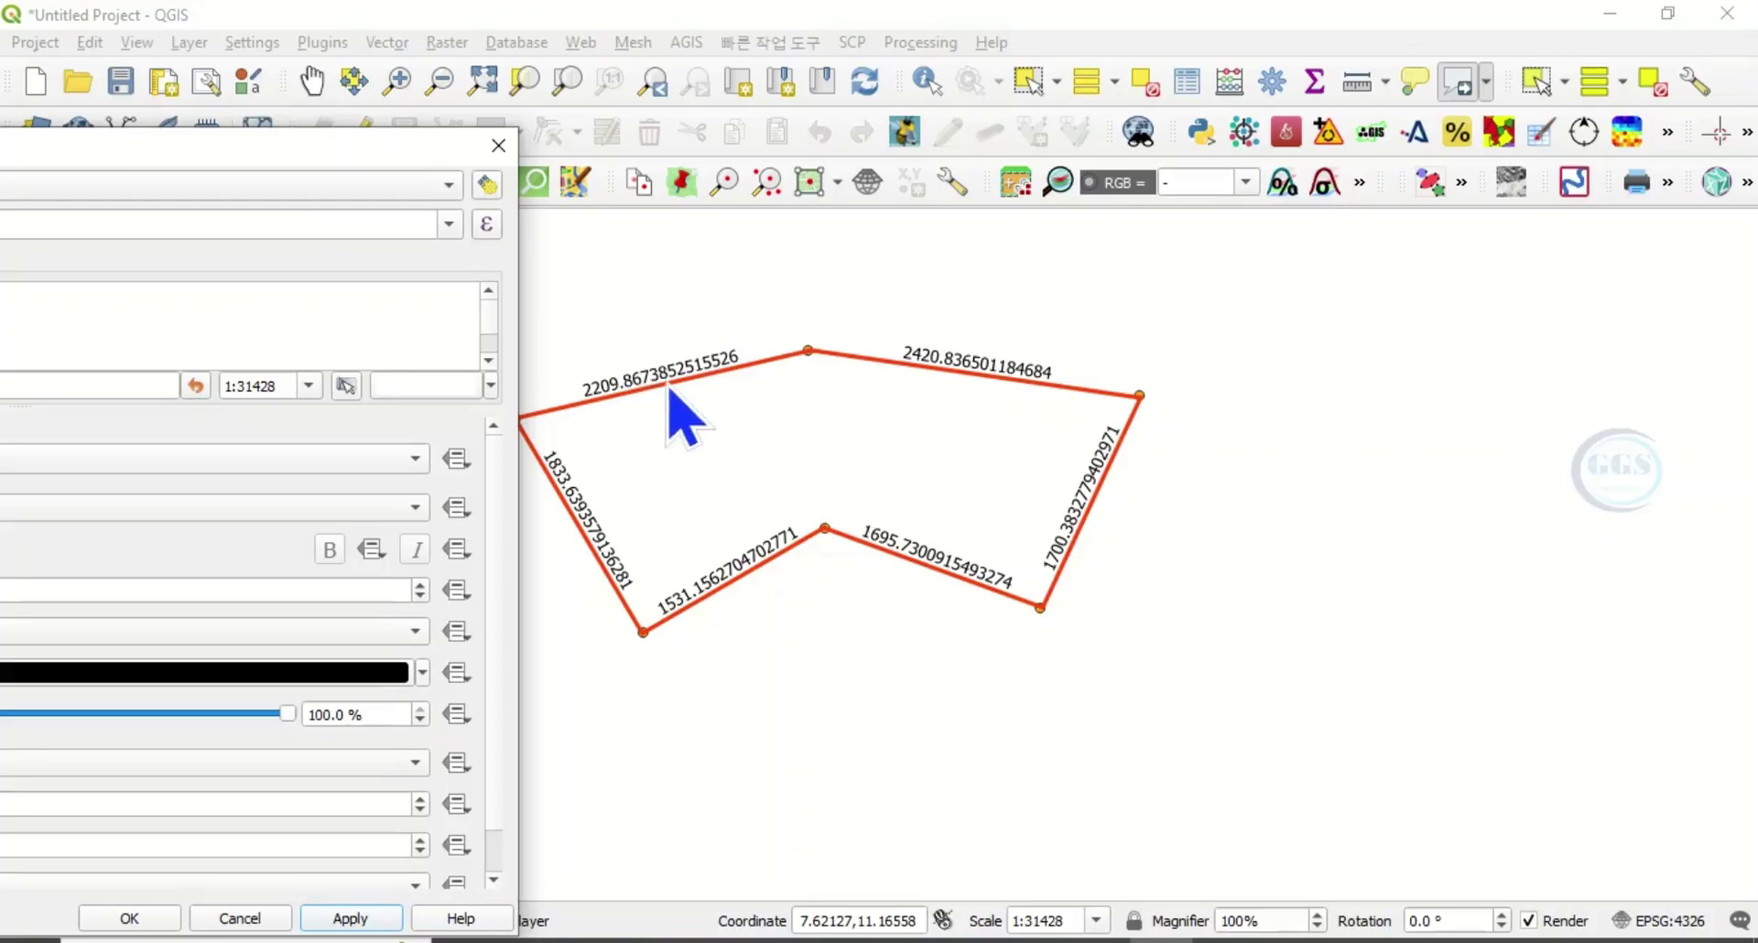
# - Change the label expression to round($length,2) with text size 25, and confirm
pyautogui.moveTo(288, 158); pyautogui.dragTo(1474, 44)
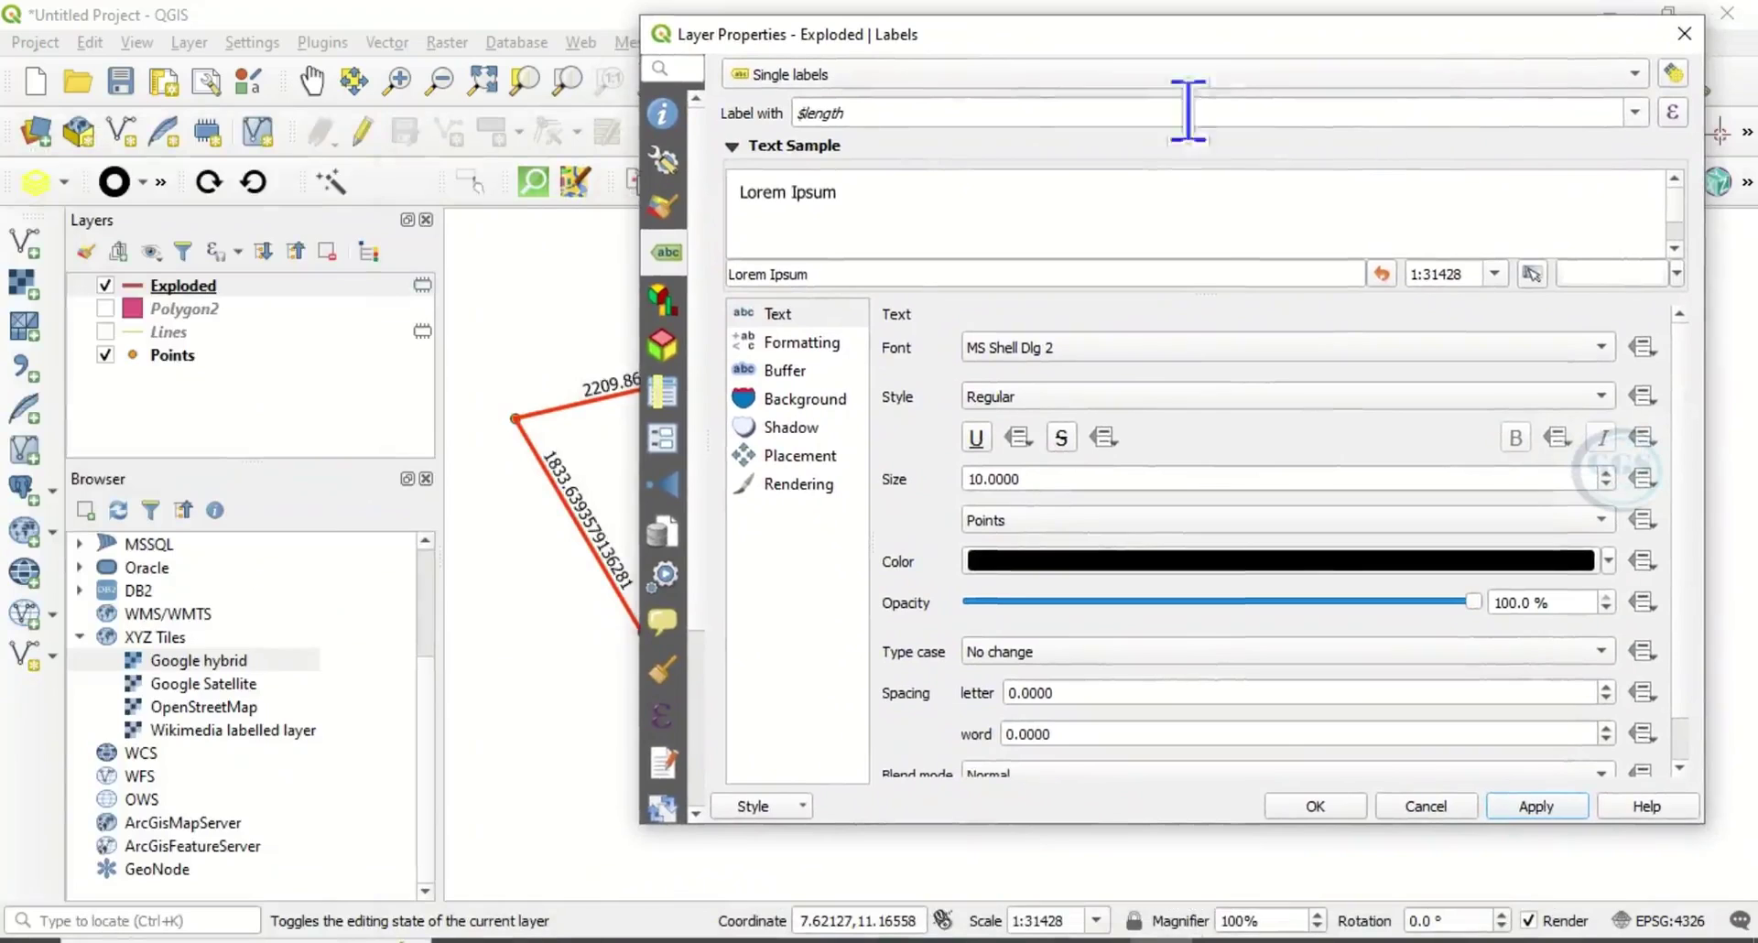
pyautogui.click(798, 112)
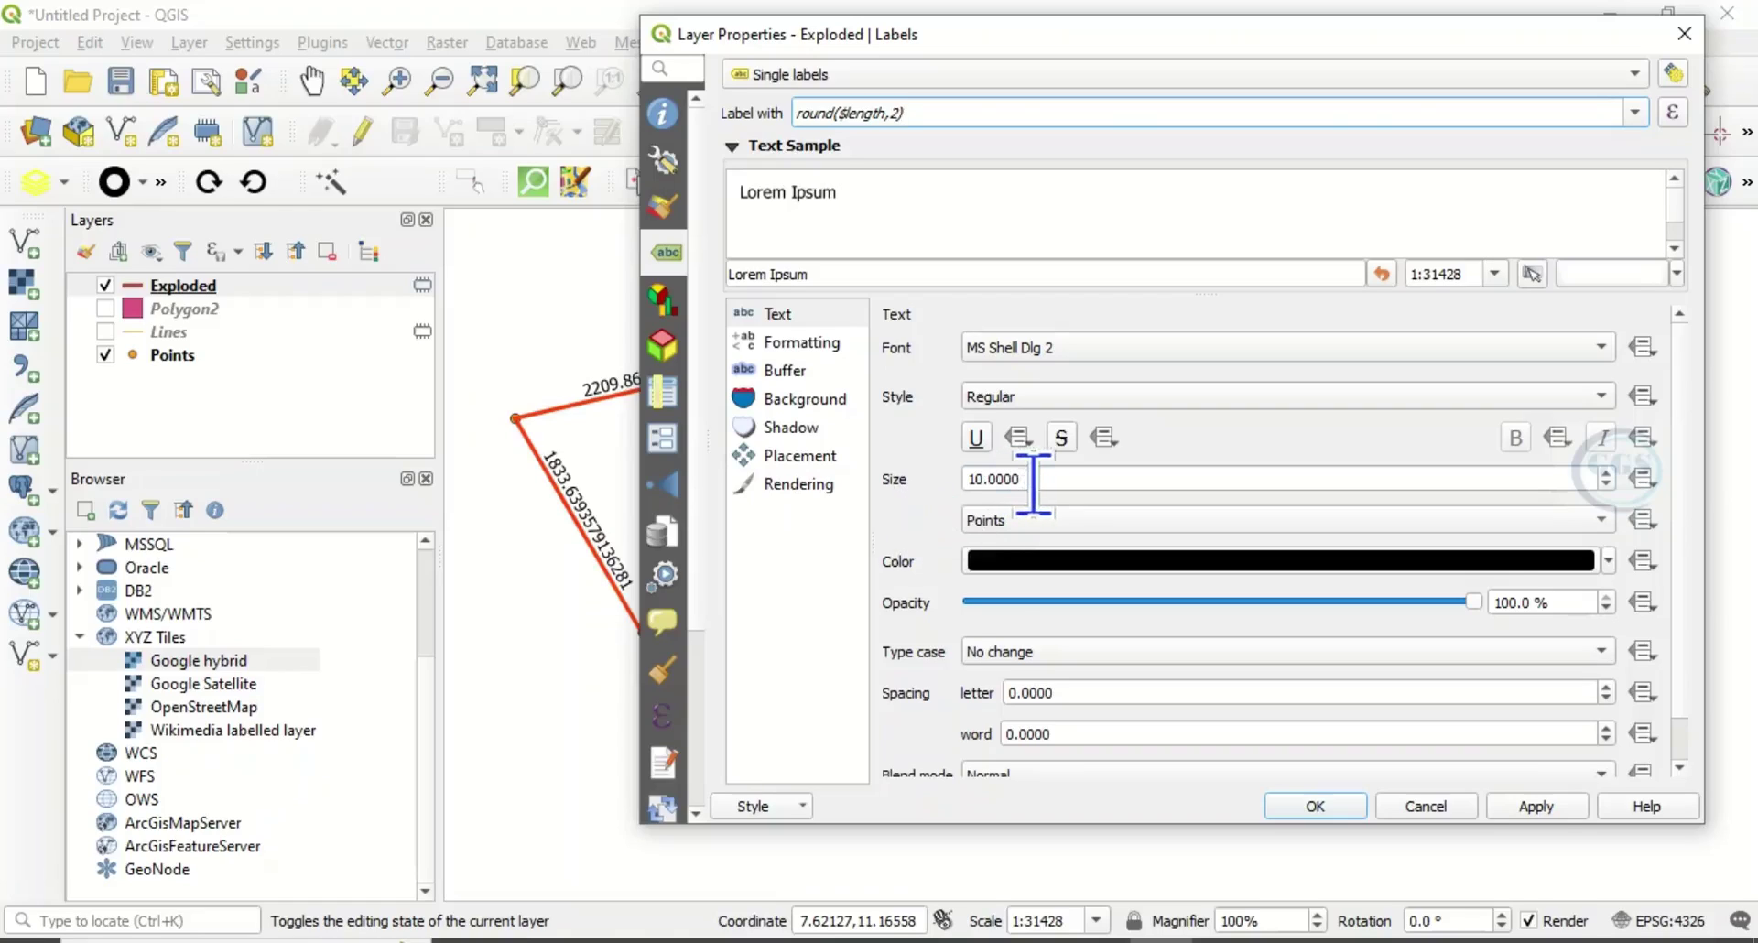
pyautogui.moveTo(1033, 484); pyautogui.dragTo(990, 479)
pyautogui.write('2')
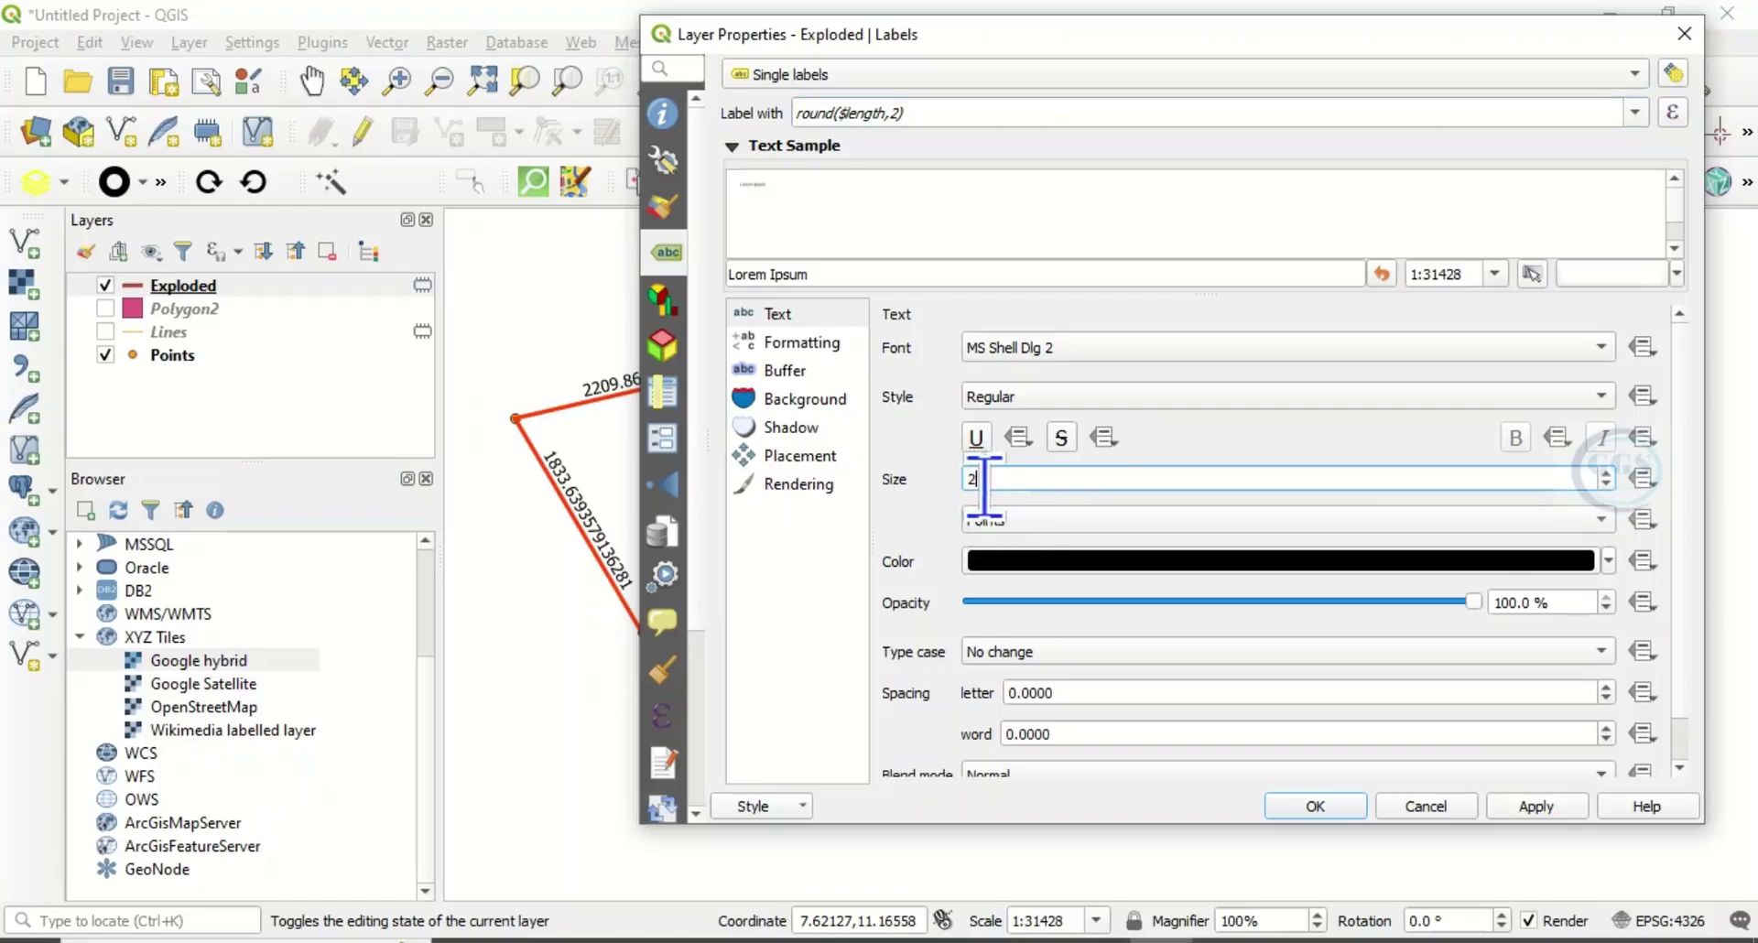
pyautogui.write('5')
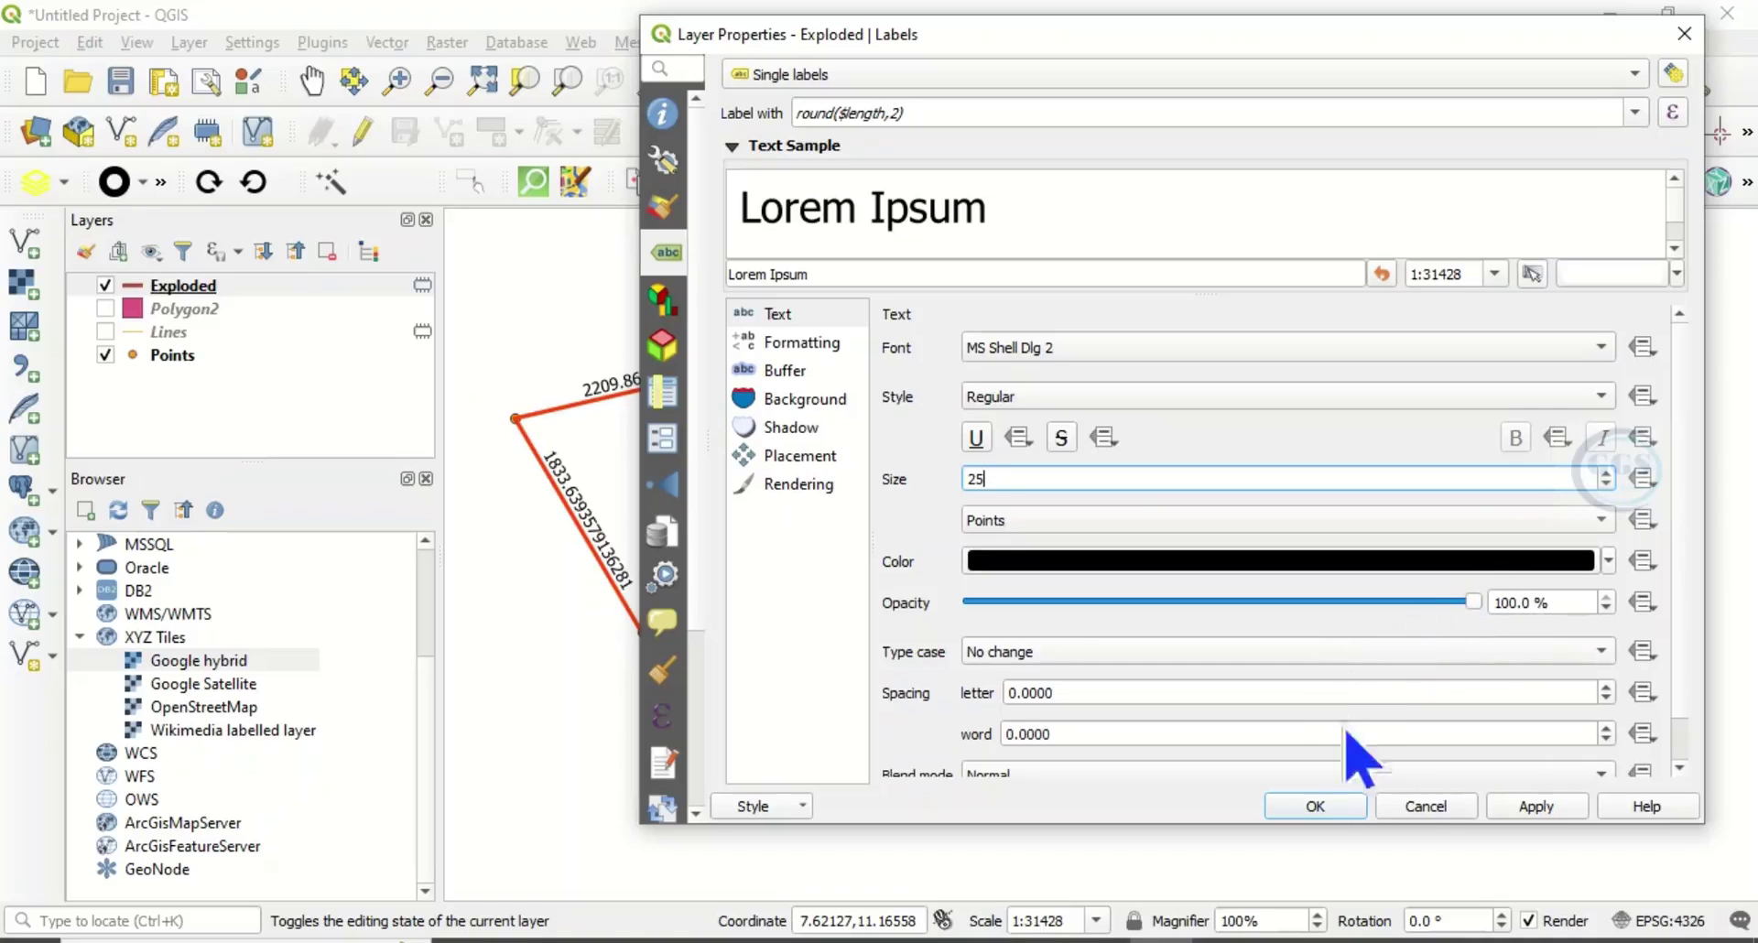
pyautogui.click(1316, 806)
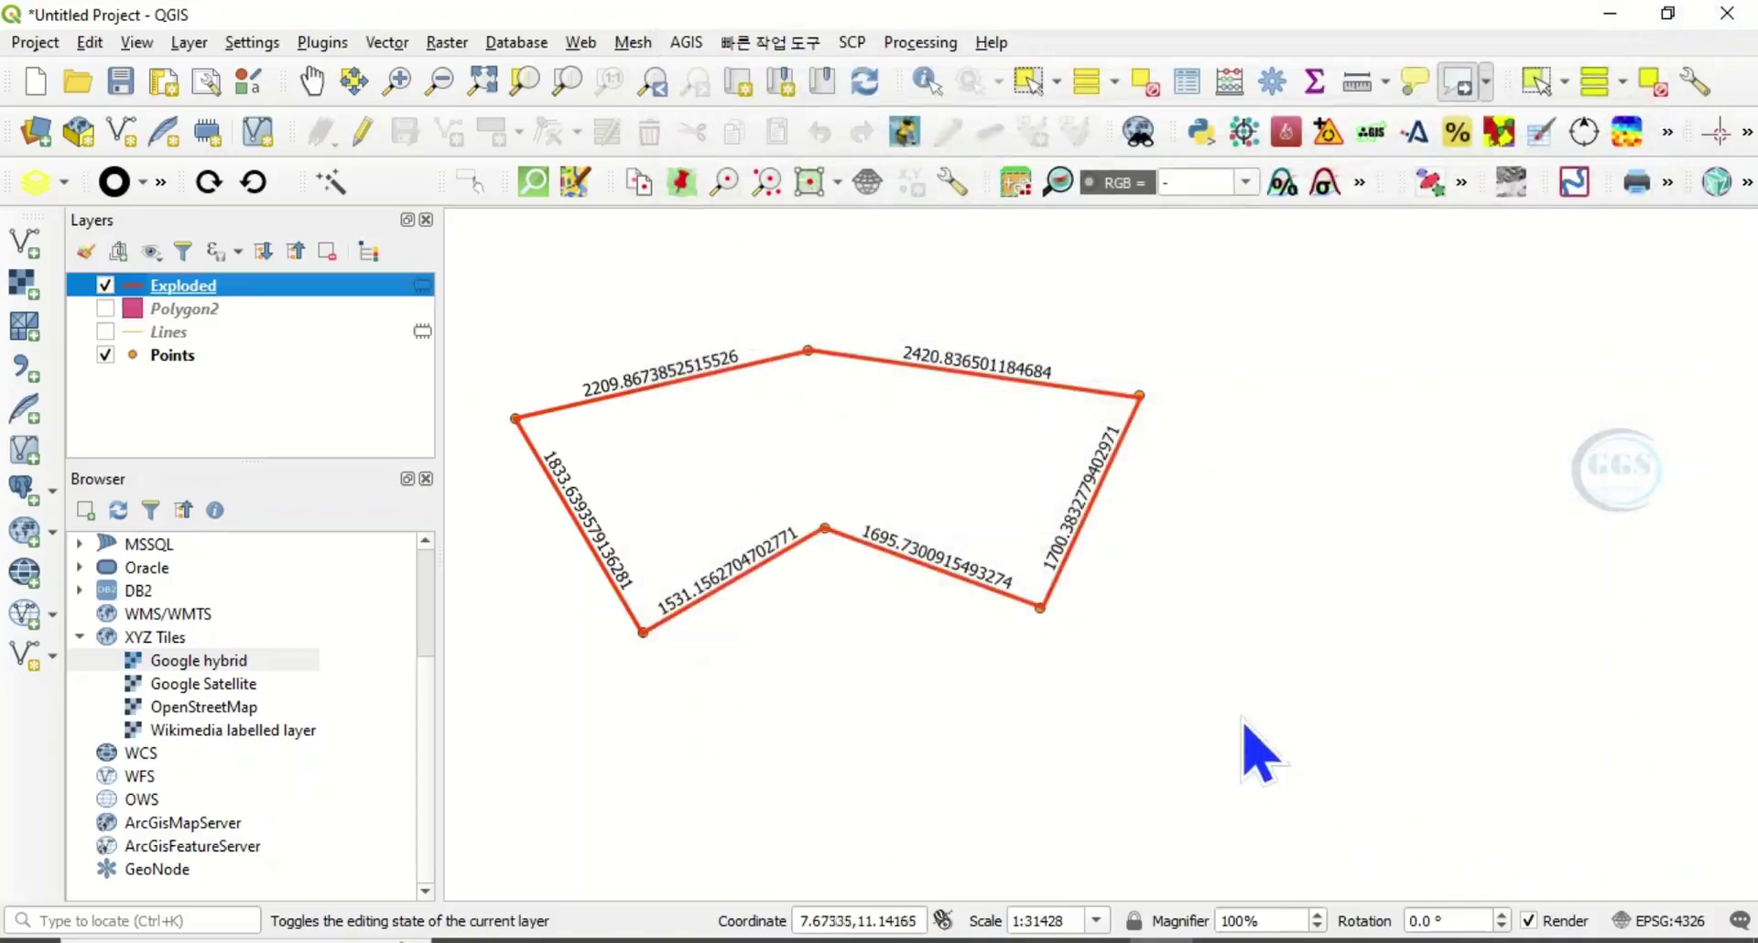
# - Zoom the map to the Exploded layer's extent and turn the Polygon2 layer back on
pyautogui.rightClick(163, 291)
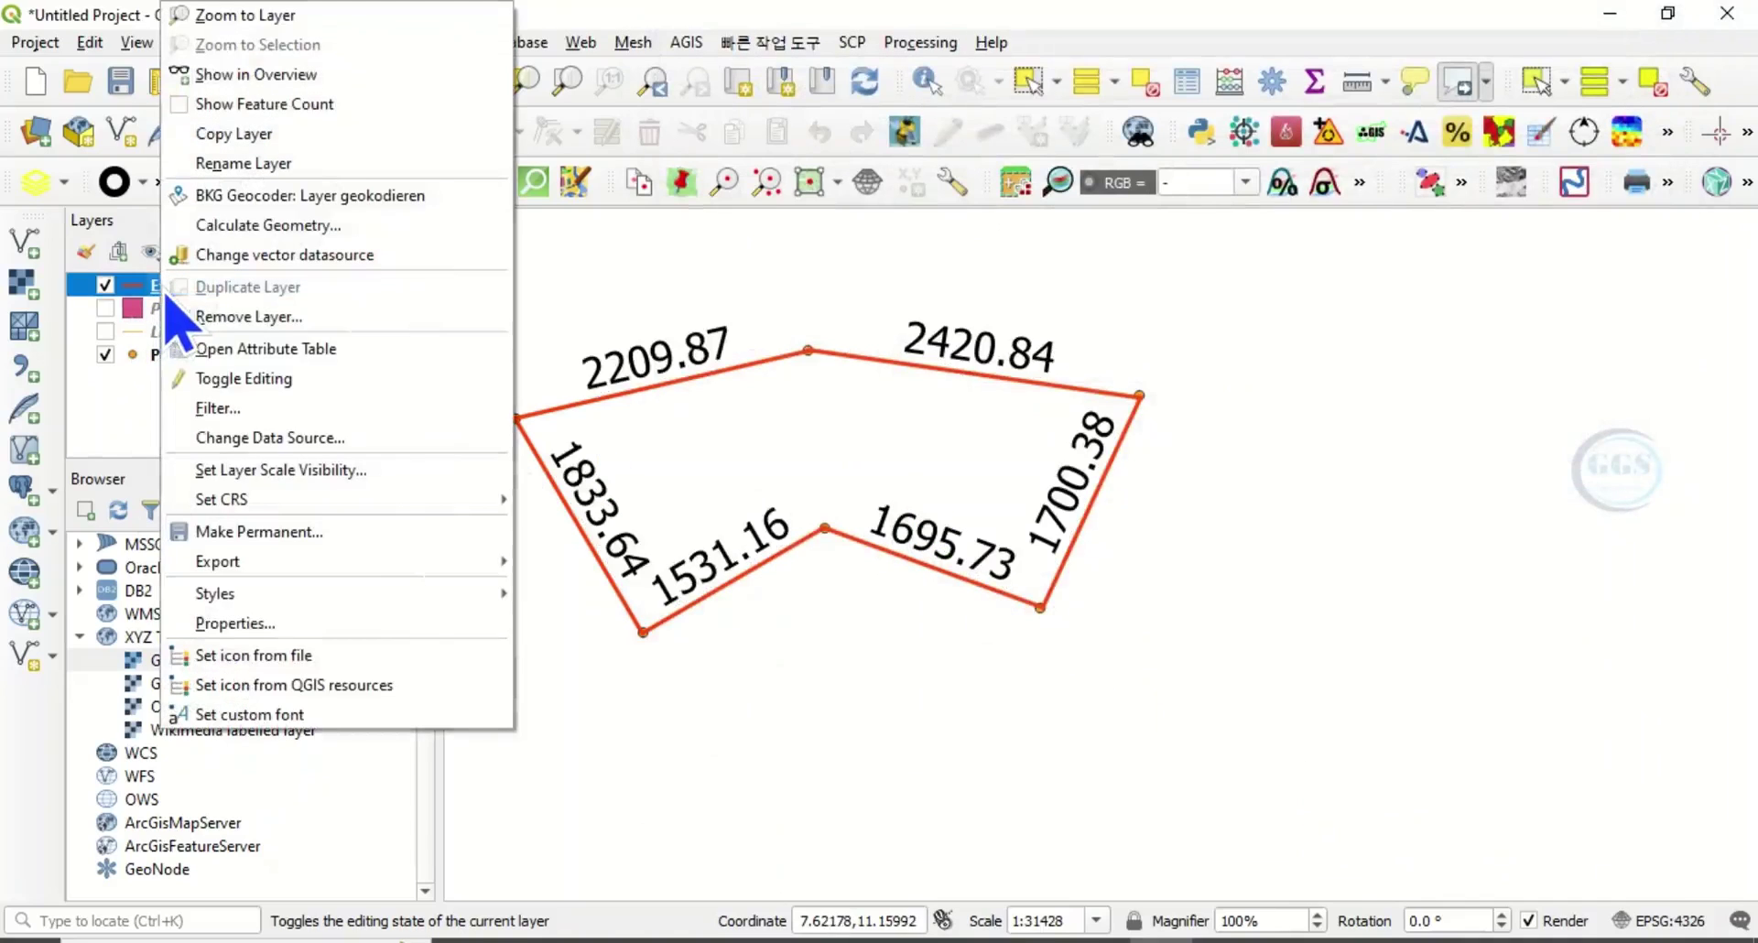
pyautogui.click(269, 16)
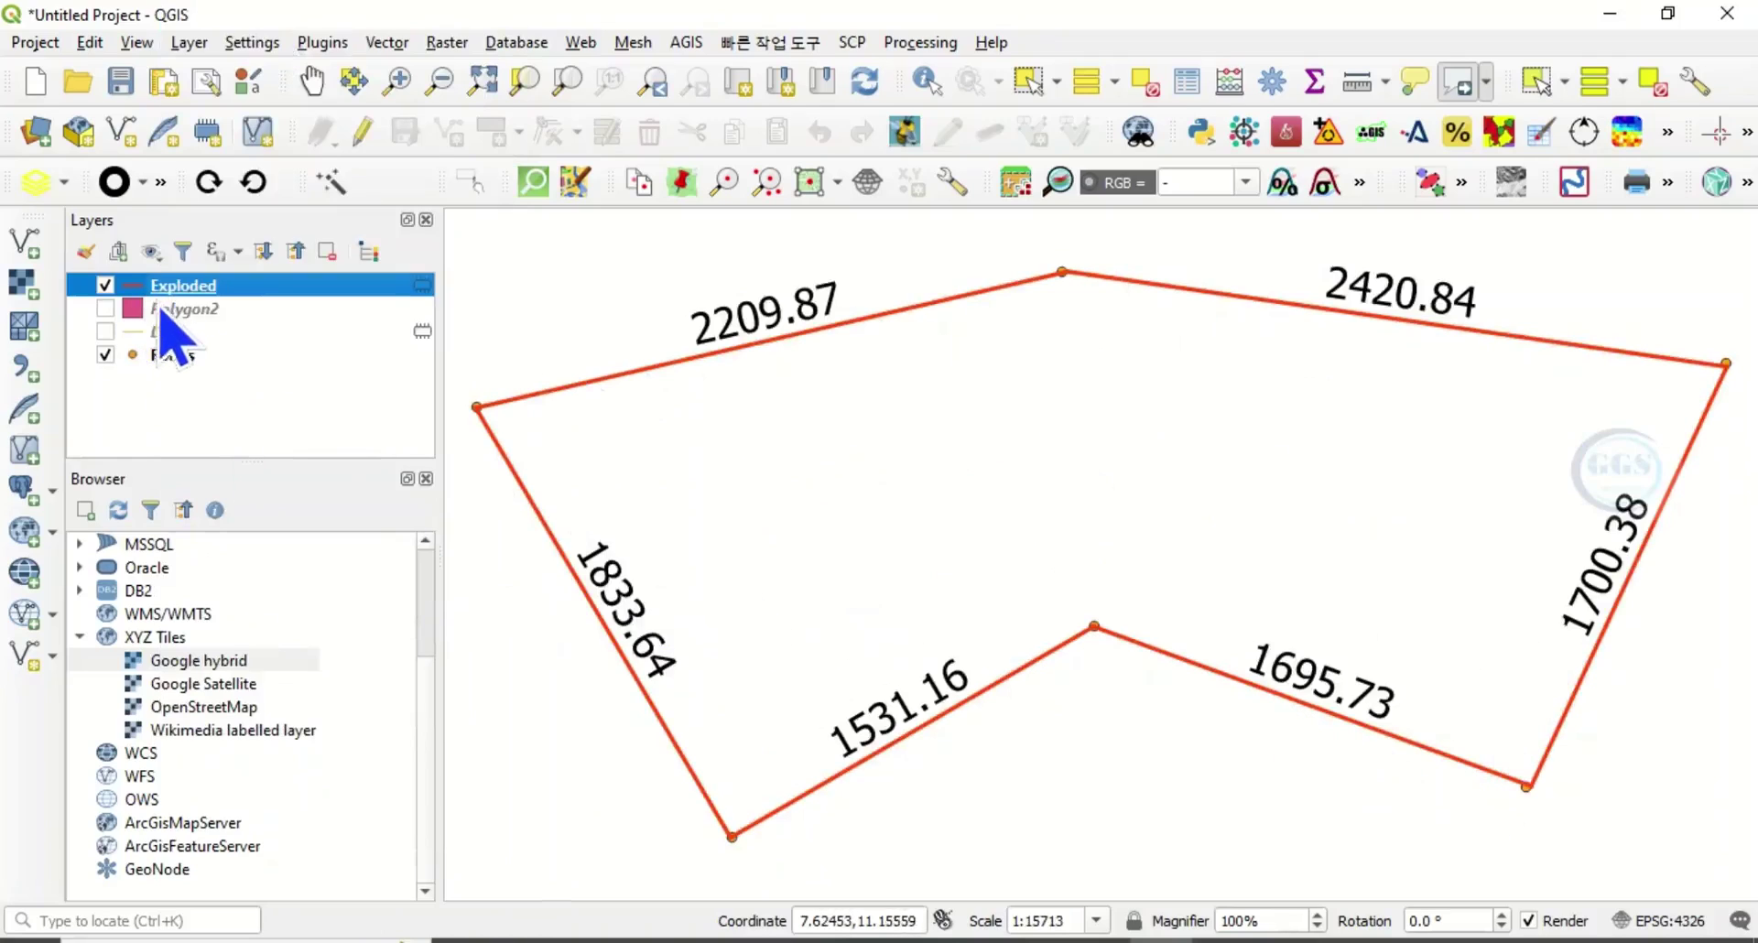
pyautogui.click(106, 309)
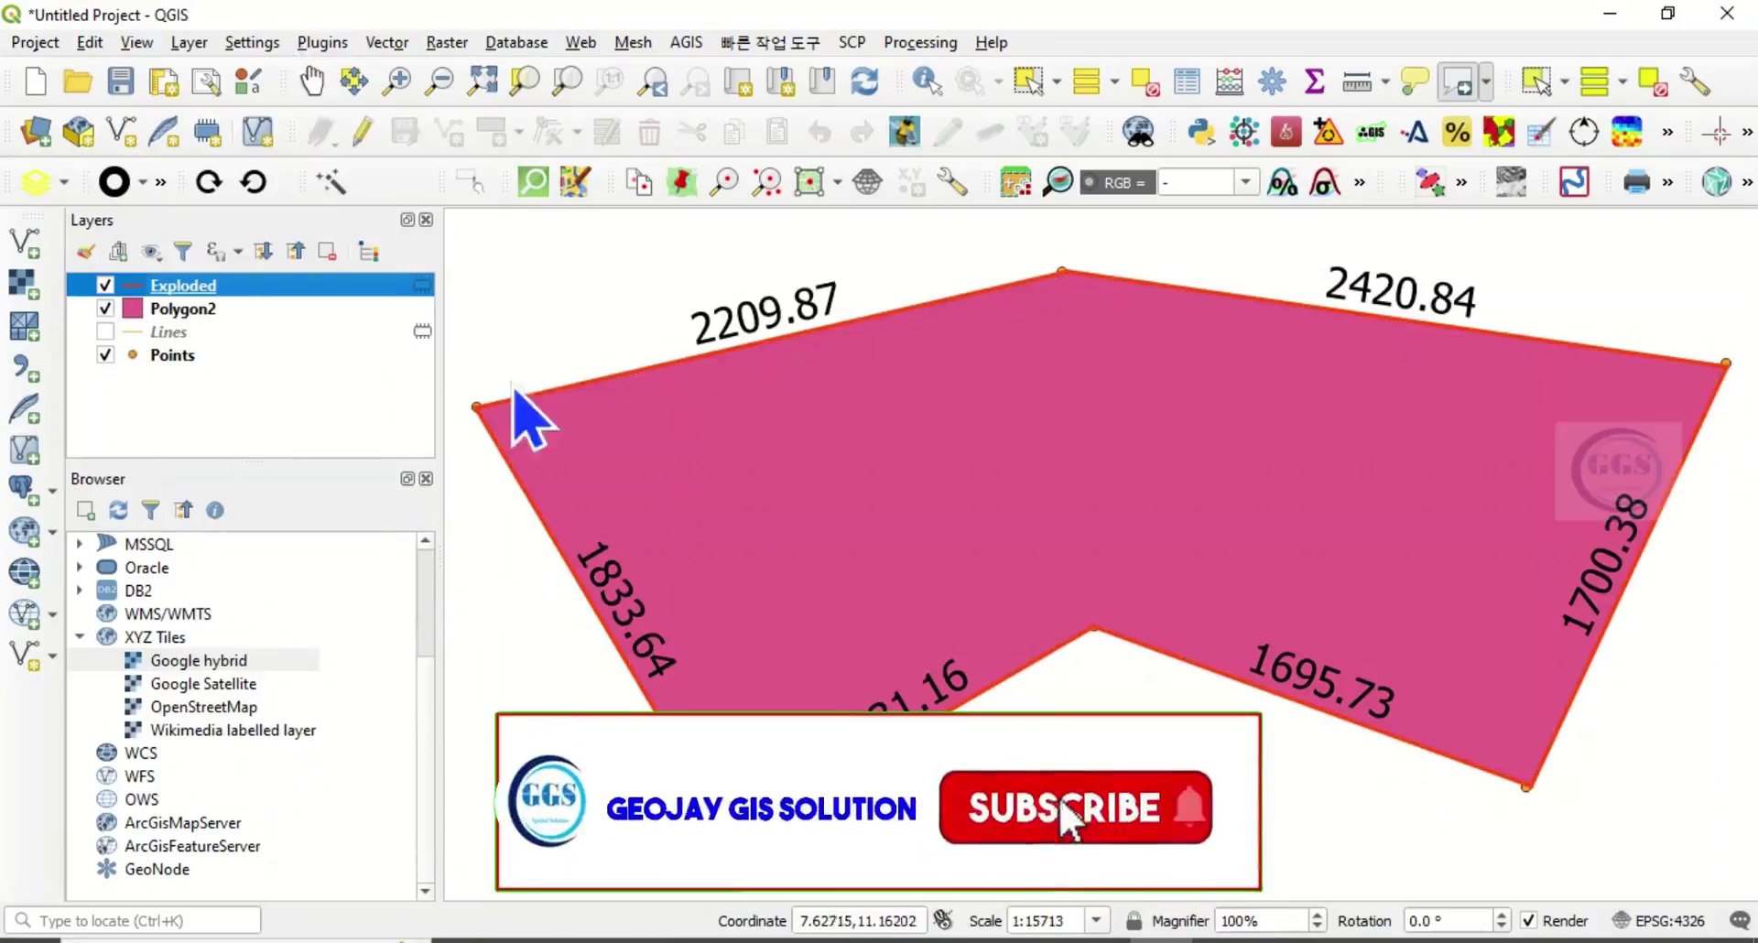